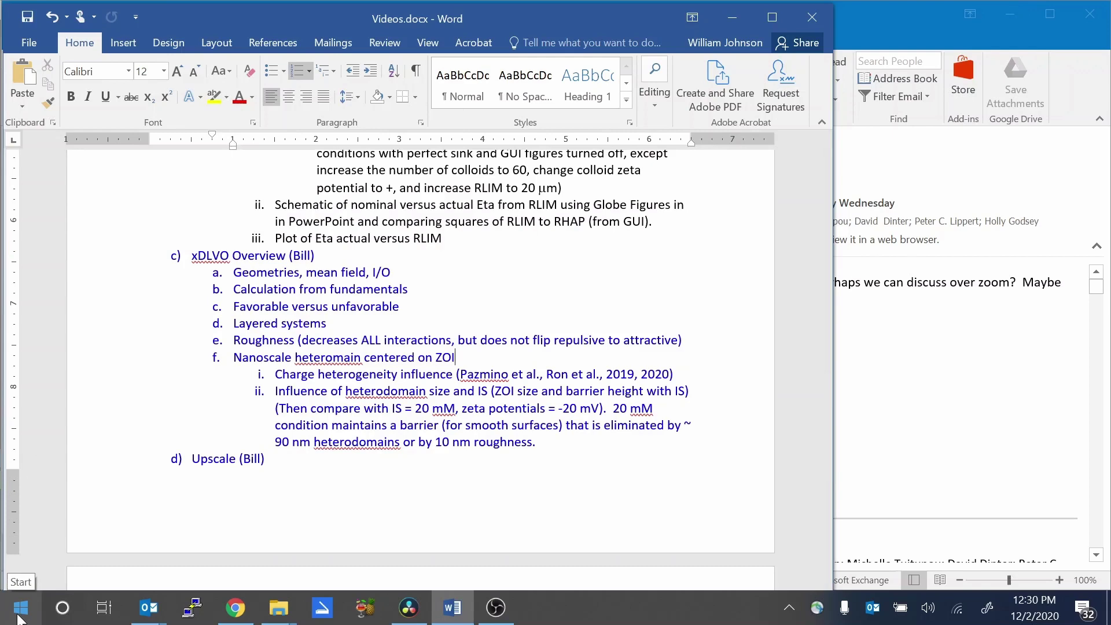
# Run Parti_Suite_xDLVO_GUI as administrator and dismiss the mail notification covering its window.
pyautogui.rightClick(19, 618)
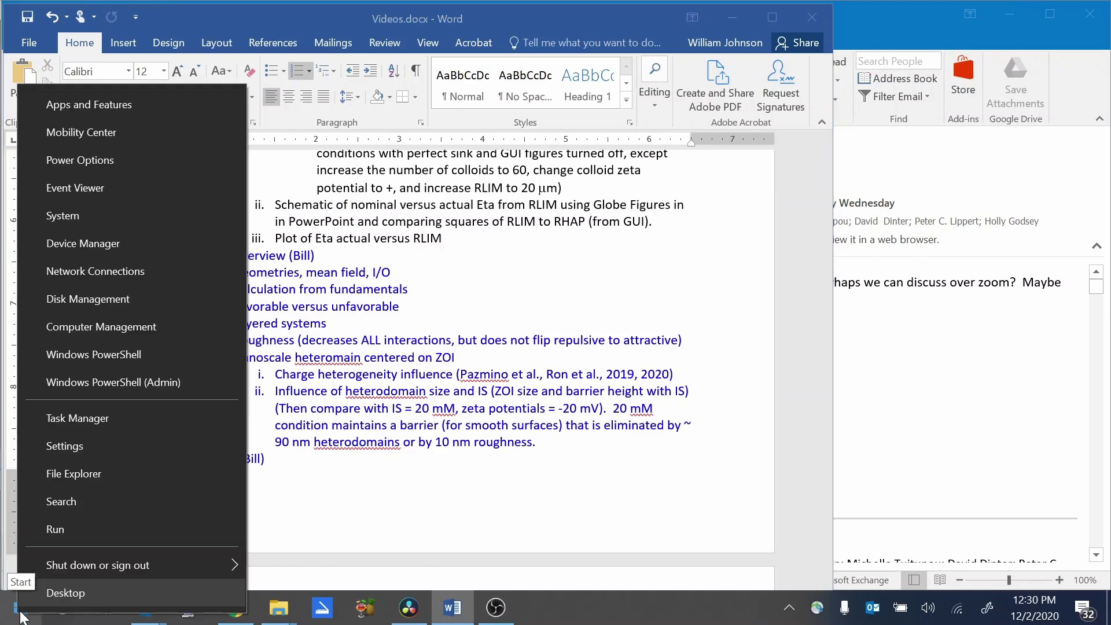
pyautogui.click(20, 613)
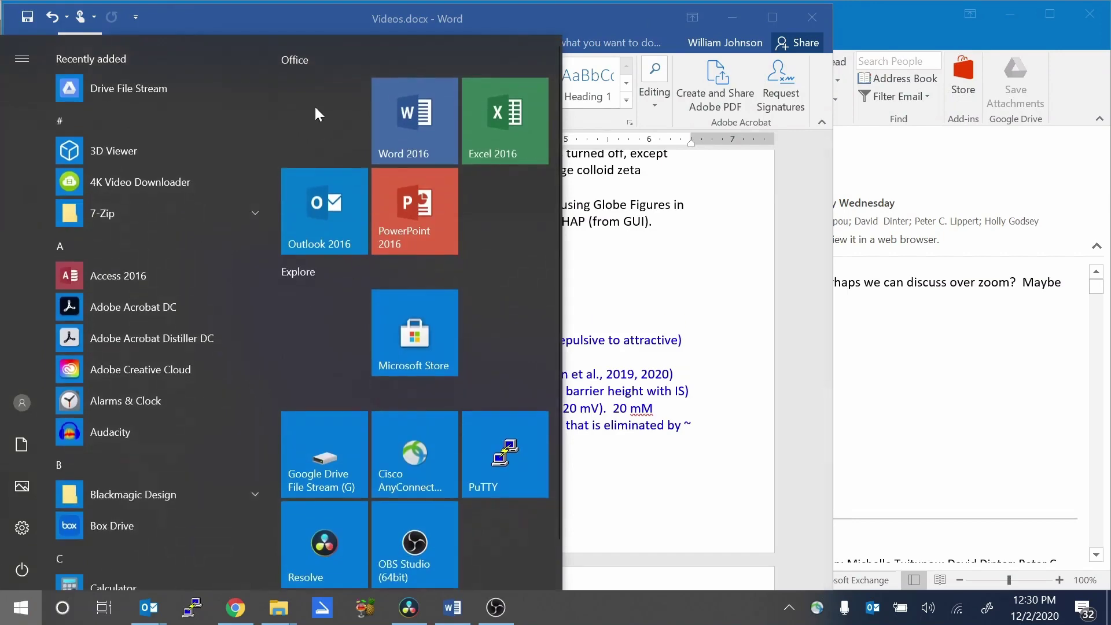
pyautogui.moveTo(275, 85); pyautogui.dragTo(251, 359)
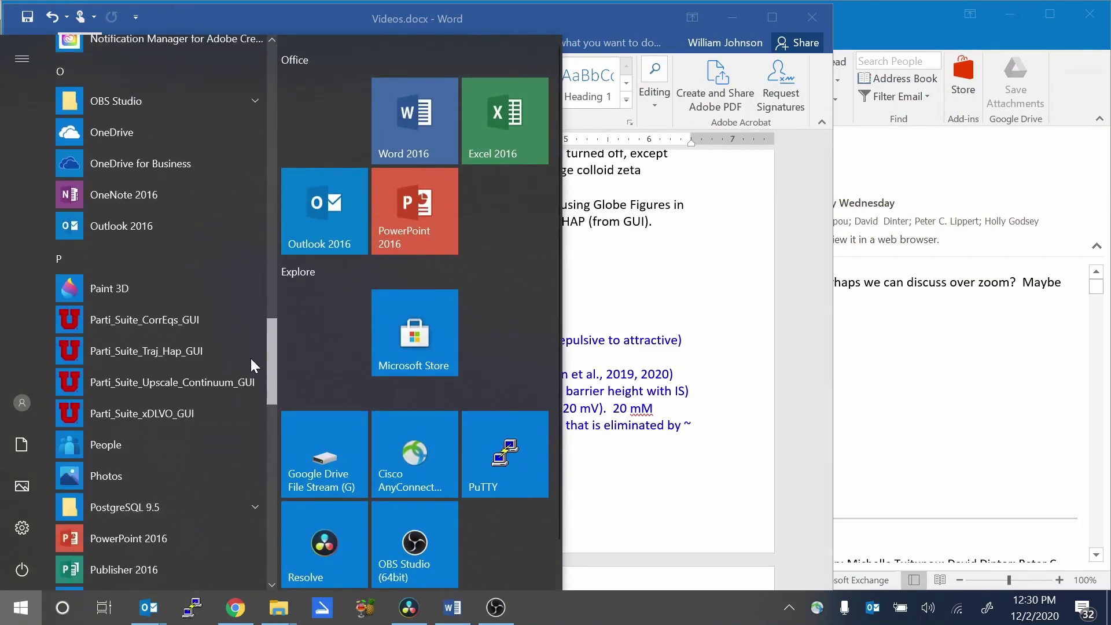
pyautogui.rightClick(196, 413)
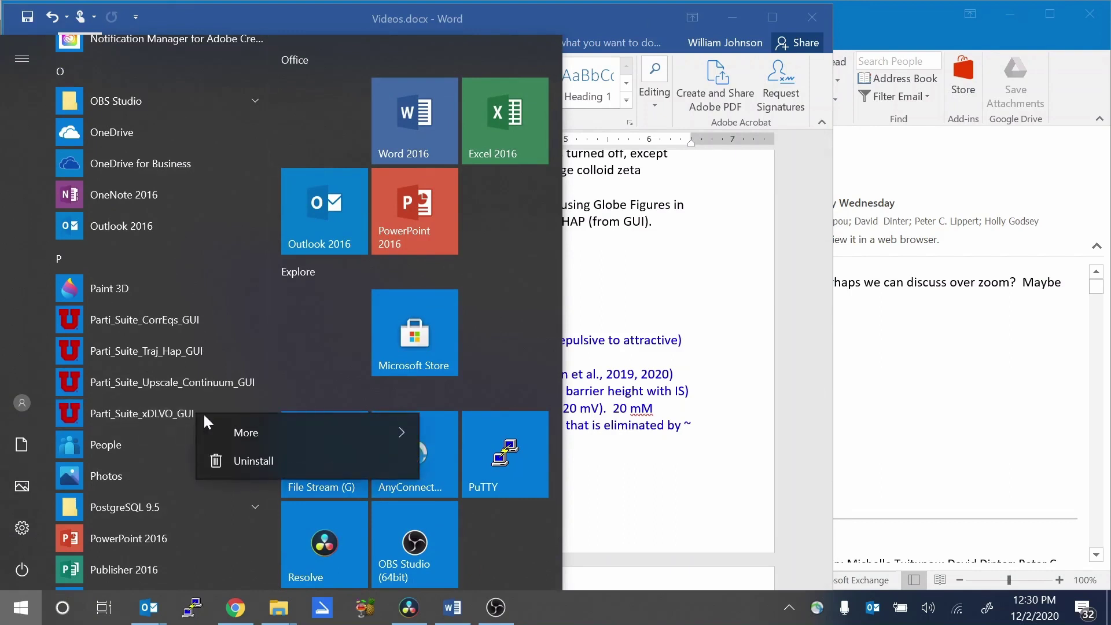
pyautogui.moveTo(319, 431)
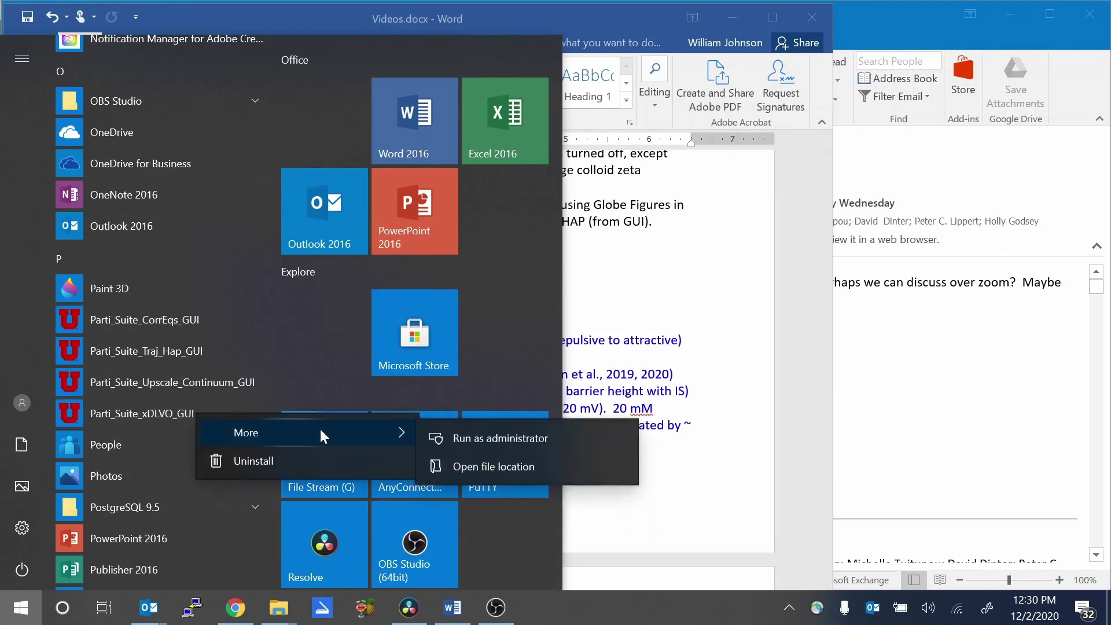
pyautogui.click(474, 438)
pyautogui.click(475, 438)
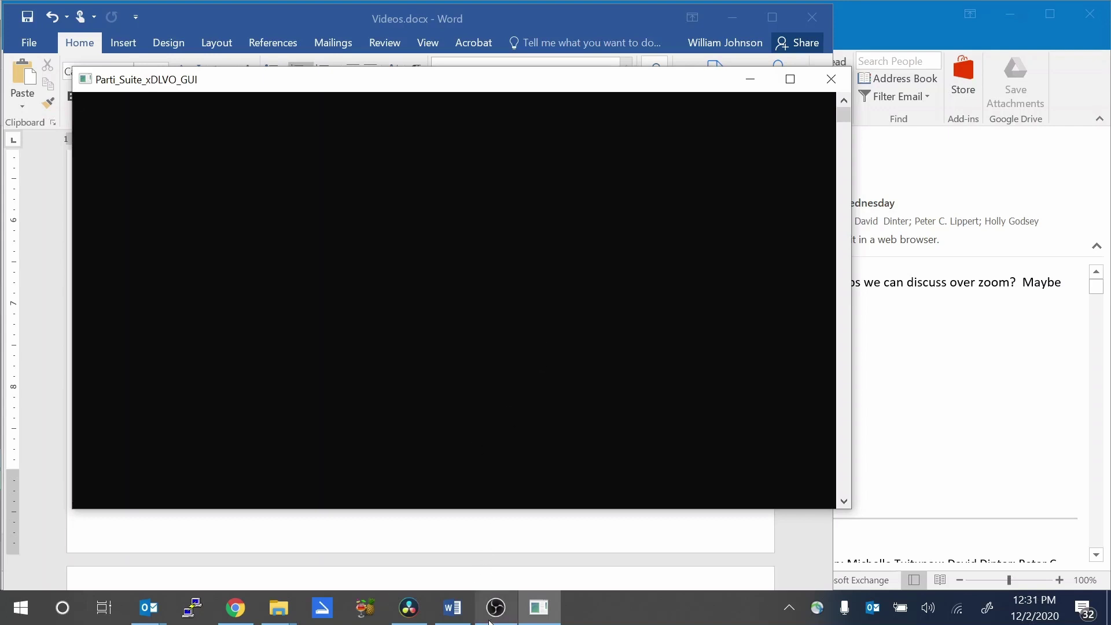
pyautogui.moveTo(491, 618)
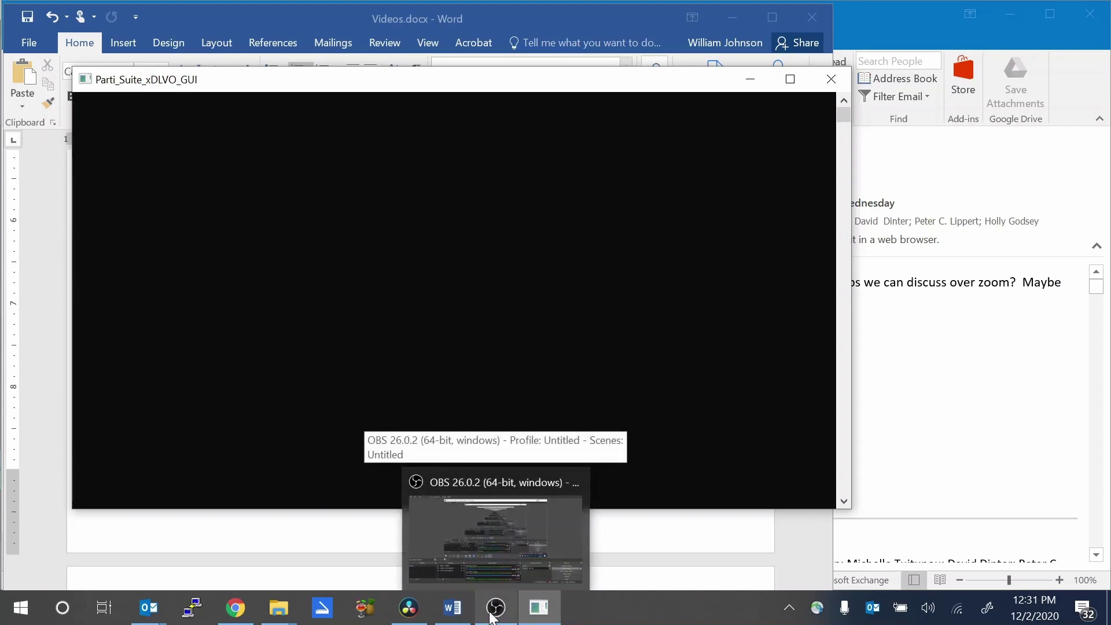
pyautogui.click(491, 617)
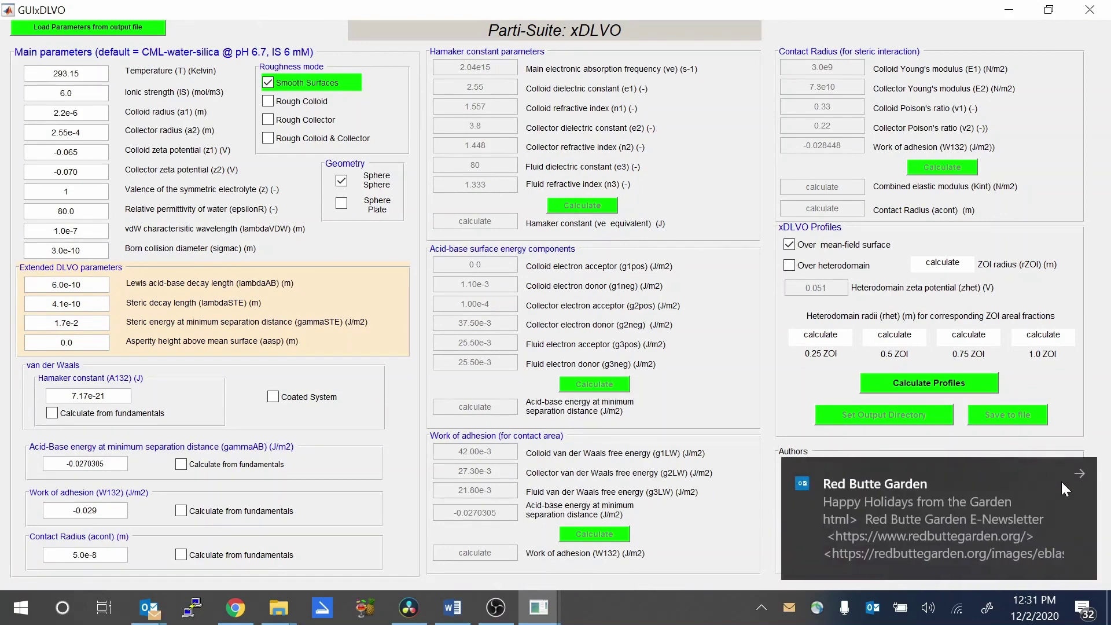
pyautogui.click(1079, 474)
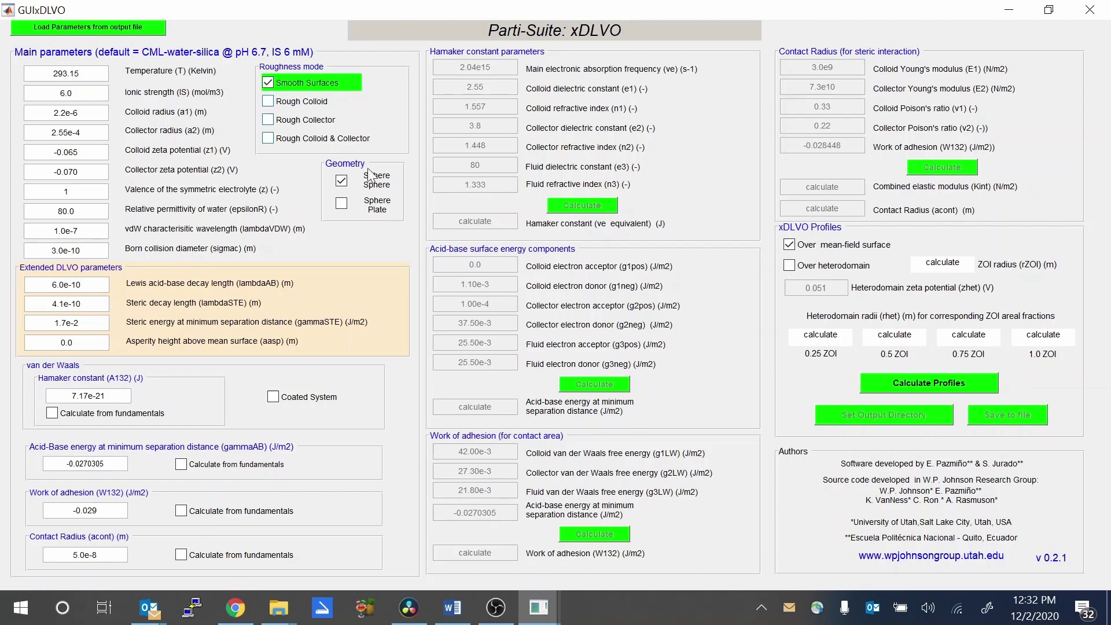
# Switch the geometry to Sphere Plate and restore Sphere Sphere.
pyautogui.click(341, 207)
pyautogui.click(342, 181)
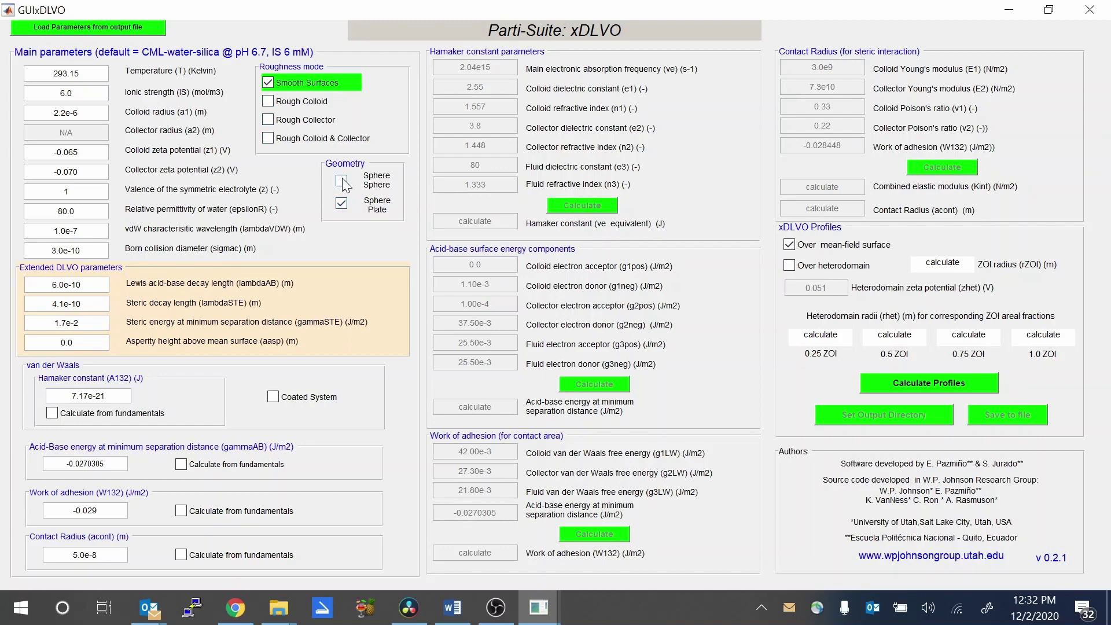
pyautogui.click(342, 181)
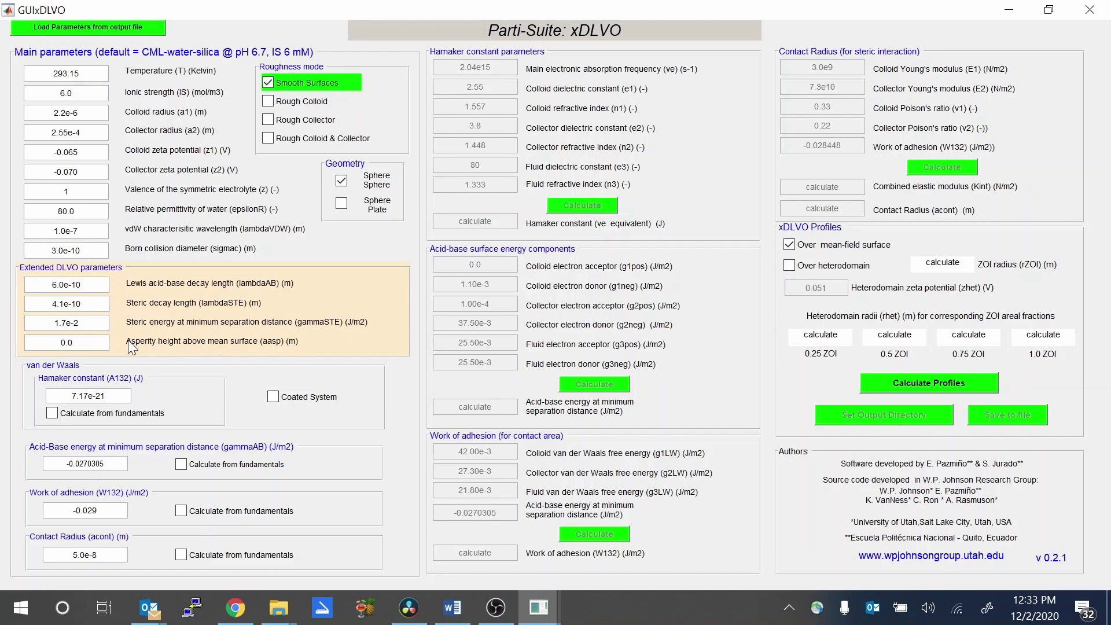
# Try the Rough Colloid, Rough Collector and Rough Colloid & Collector modes, accepting the default asperity height, and return to Smooth Surfaces.
pyautogui.click(268, 101)
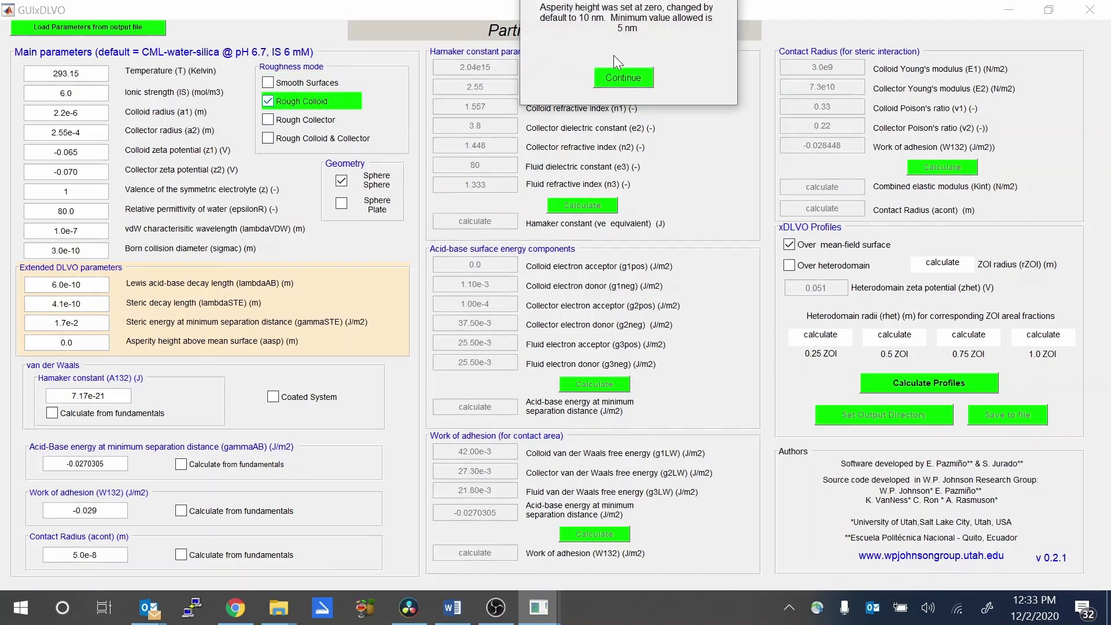
pyautogui.click(614, 76)
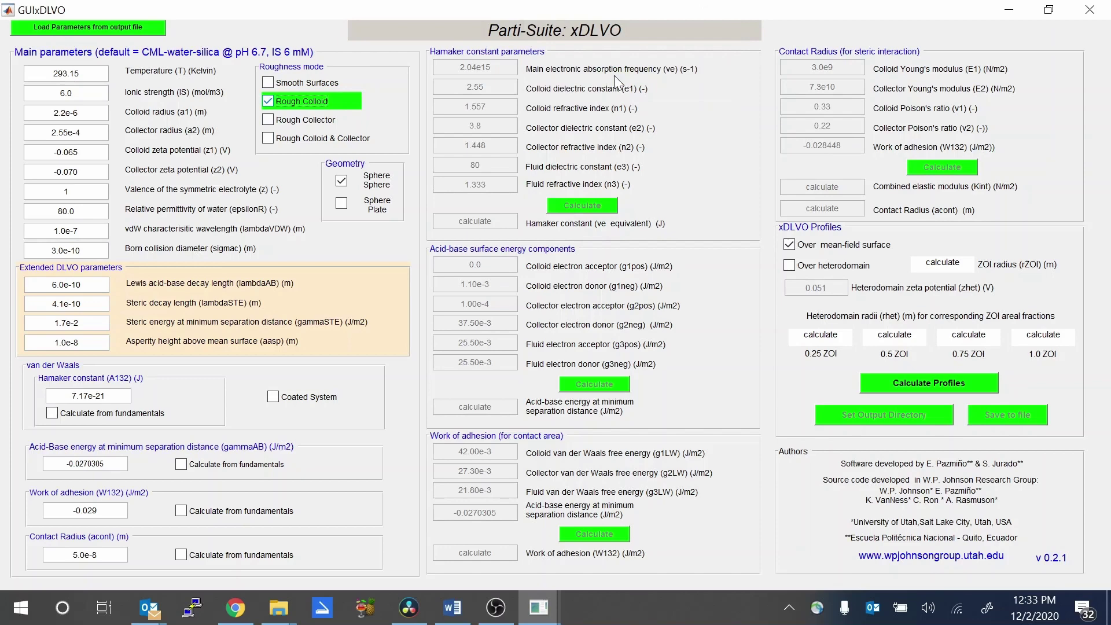
pyautogui.click(266, 119)
pyautogui.click(267, 138)
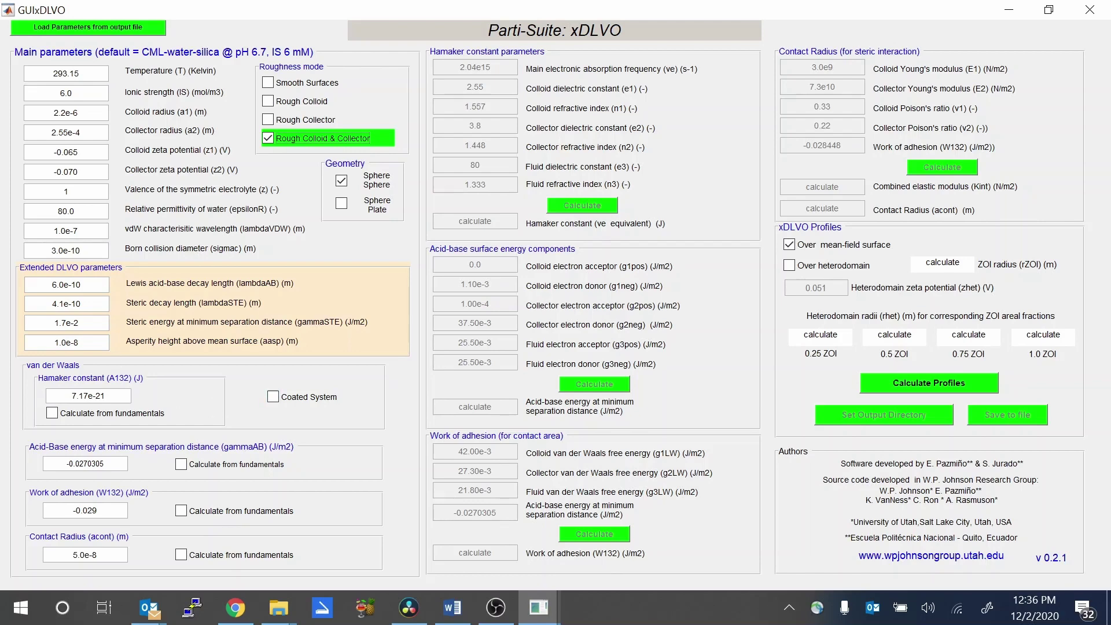
pyautogui.click(268, 83)
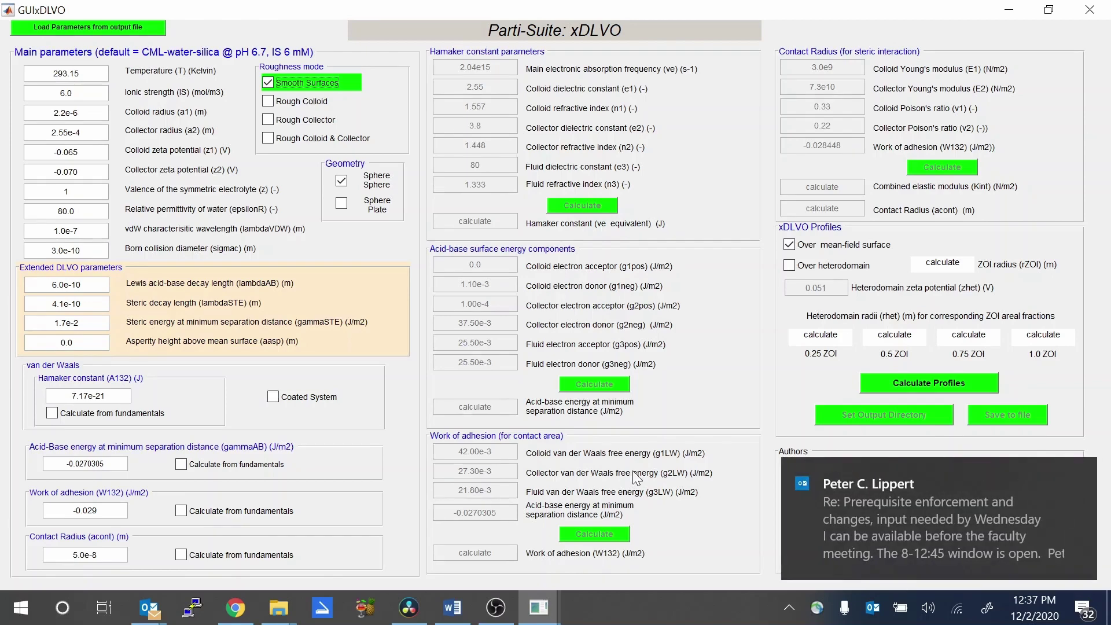
pyautogui.click(1078, 473)
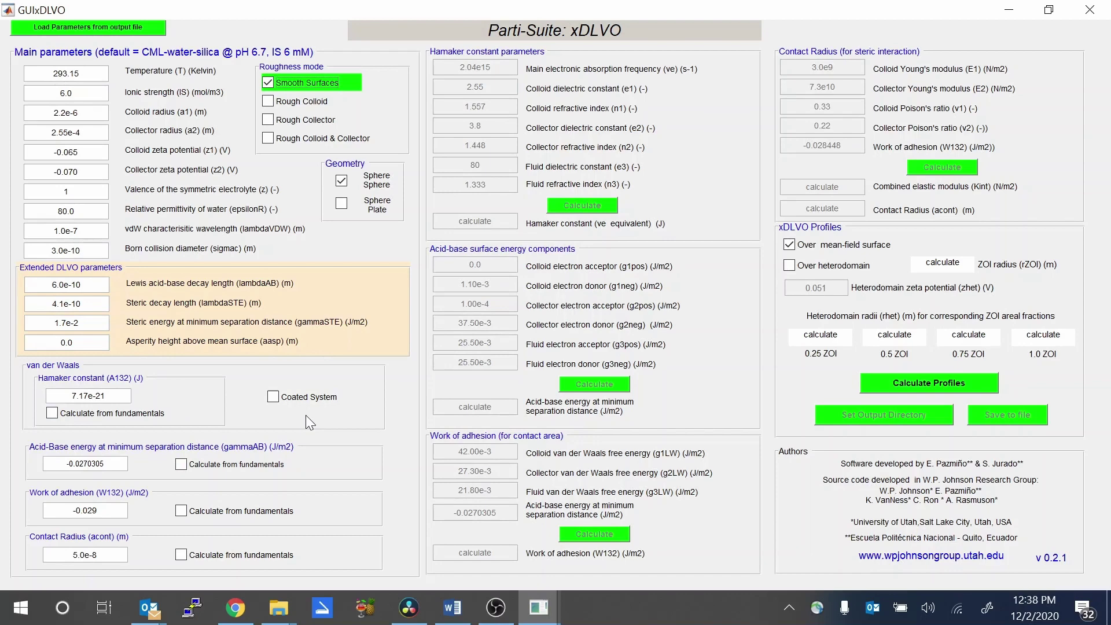
# Calculate the van der Waals Hamaker constant (A132) from fundamentals with the default dielectric constants and refractive indices.
pyautogui.click(52, 413)
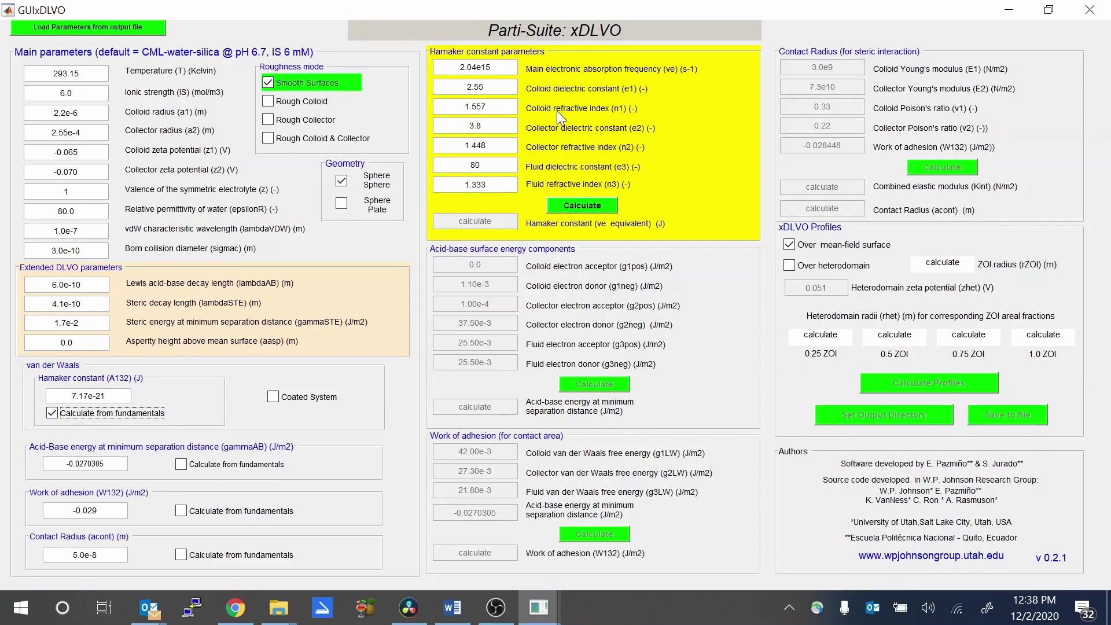
pyautogui.click(566, 202)
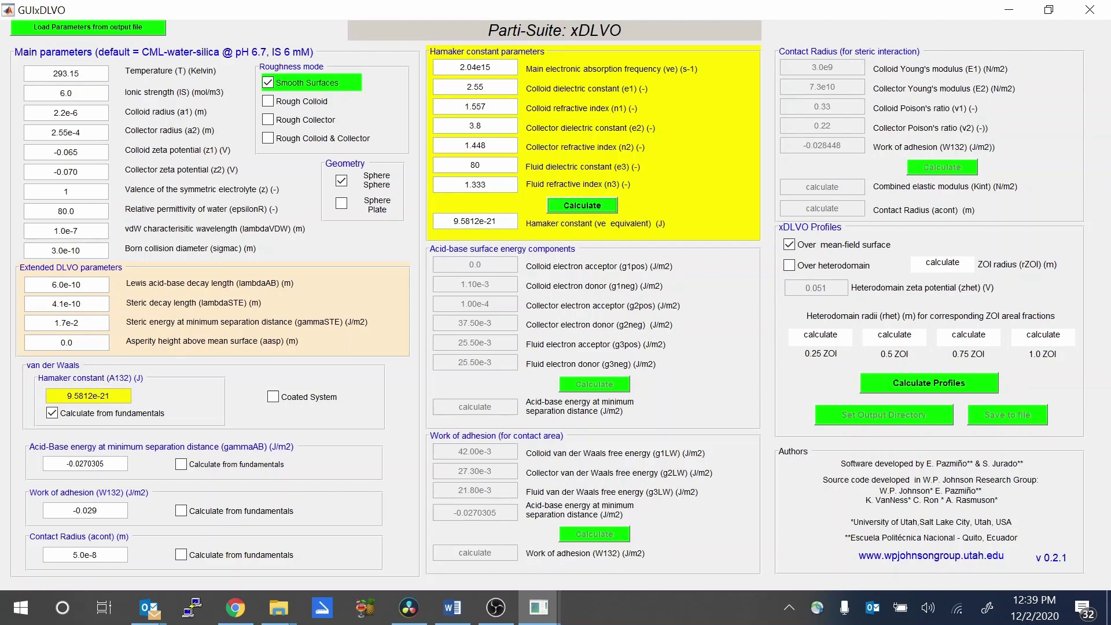
# Enable the coated system, try the Colloid - Coated Collector type, and settle on Coated Colloid - Coated Collector.
pyautogui.click(273, 399)
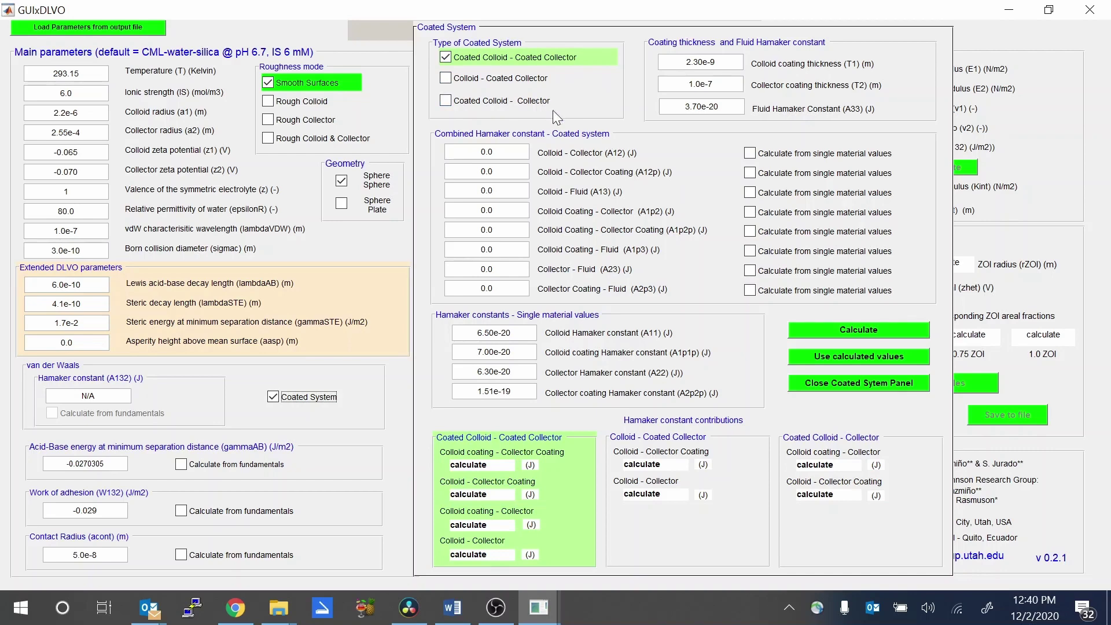
pyautogui.click(445, 78)
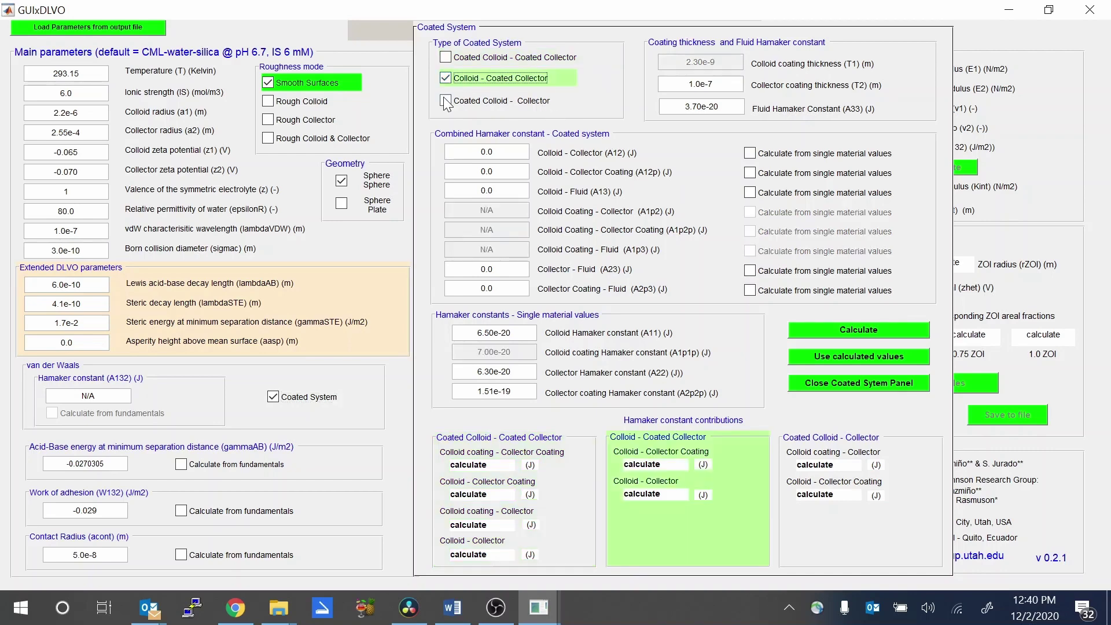
pyautogui.click(446, 101)
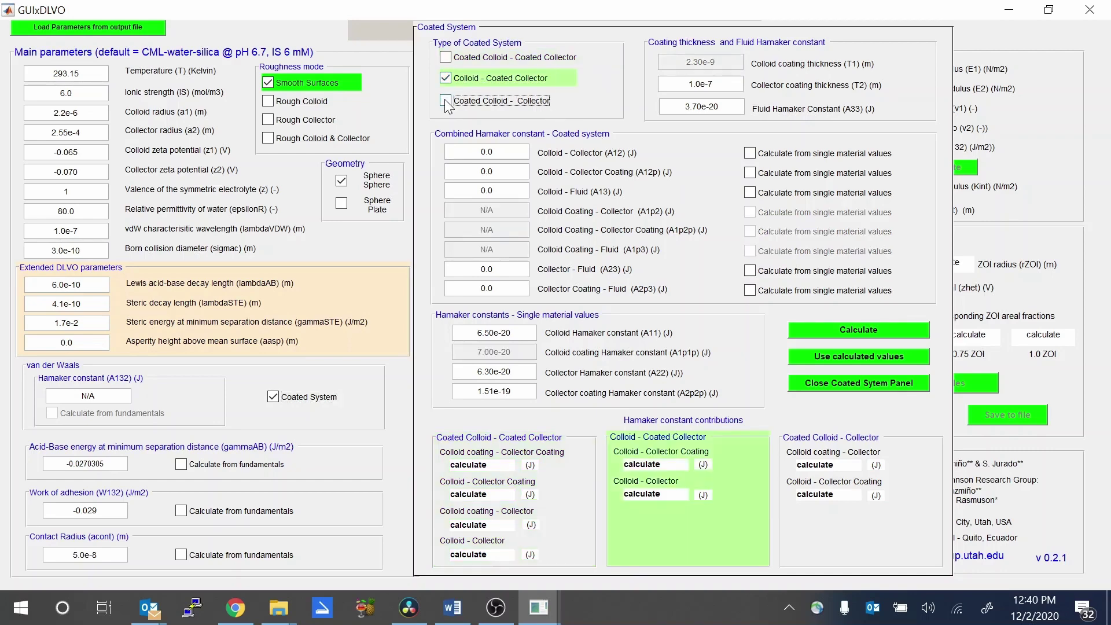
pyautogui.click(446, 58)
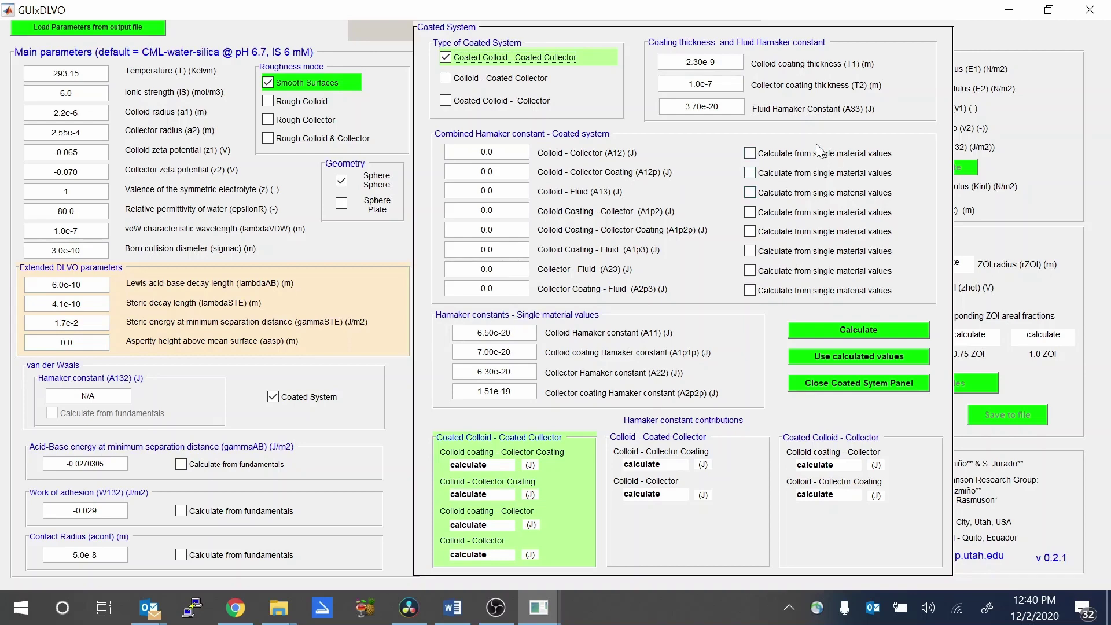
# Derive all eight combined Hamaker constants from single material values and apply the calculated contributions for the coated colloid and coated collector.
pyautogui.click(751, 153)
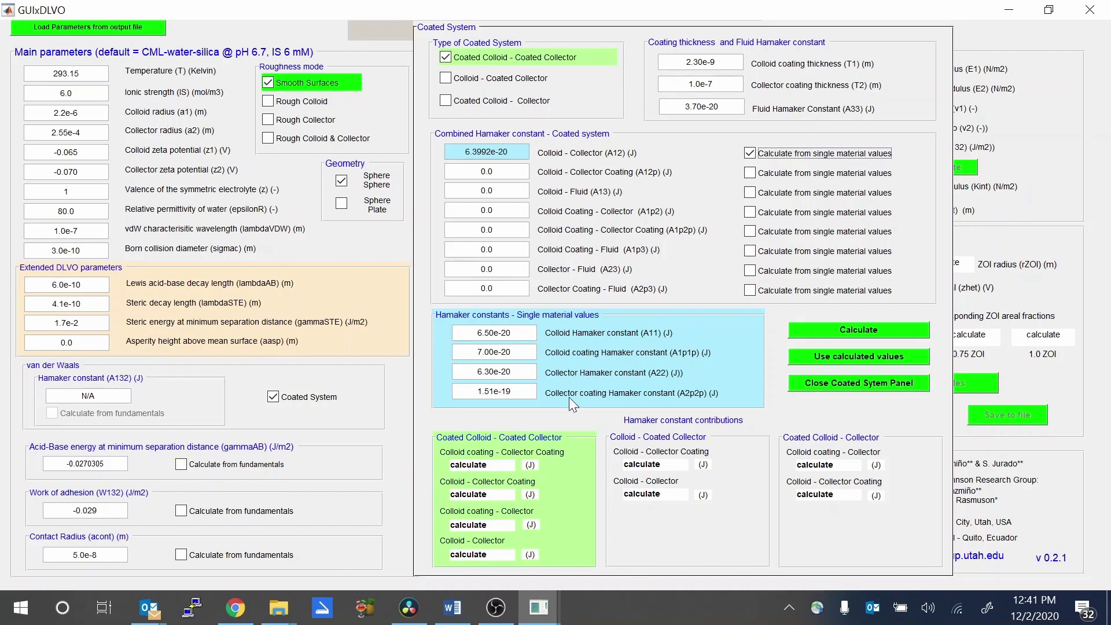
pyautogui.click(757, 174)
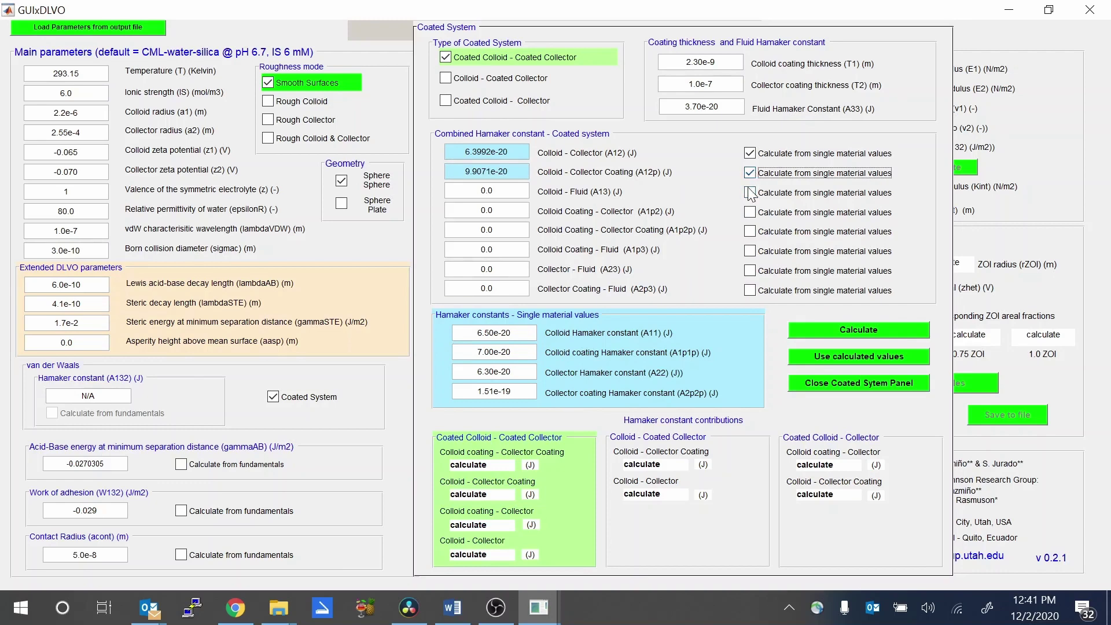
pyautogui.click(751, 194)
pyautogui.click(751, 212)
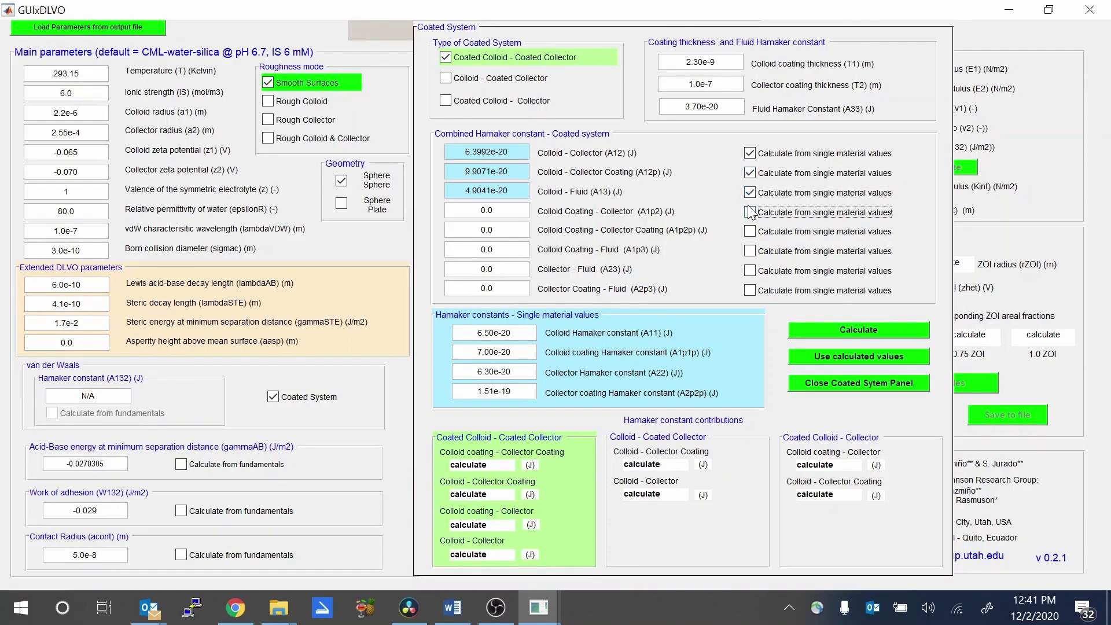
pyautogui.click(751, 232)
pyautogui.click(751, 251)
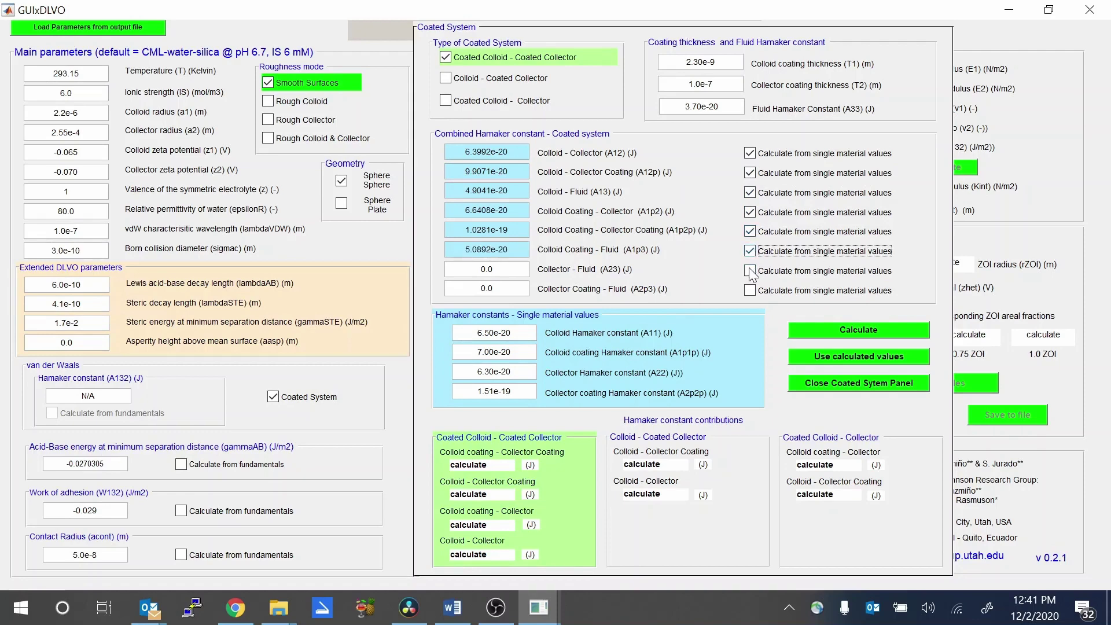
pyautogui.click(750, 271)
pyautogui.click(751, 290)
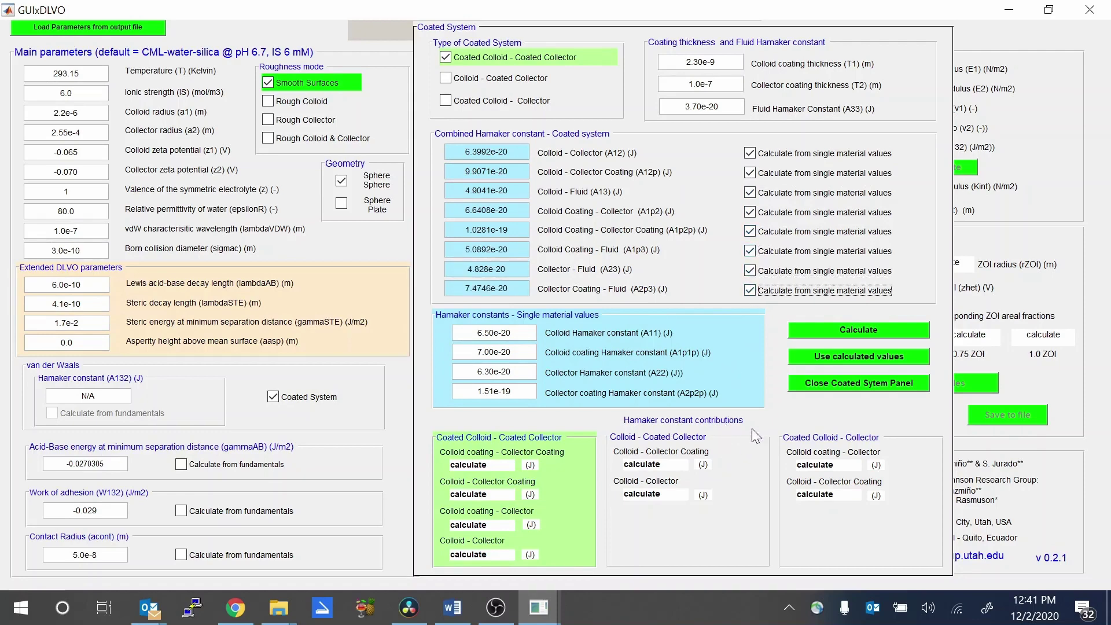
pyautogui.click(814, 330)
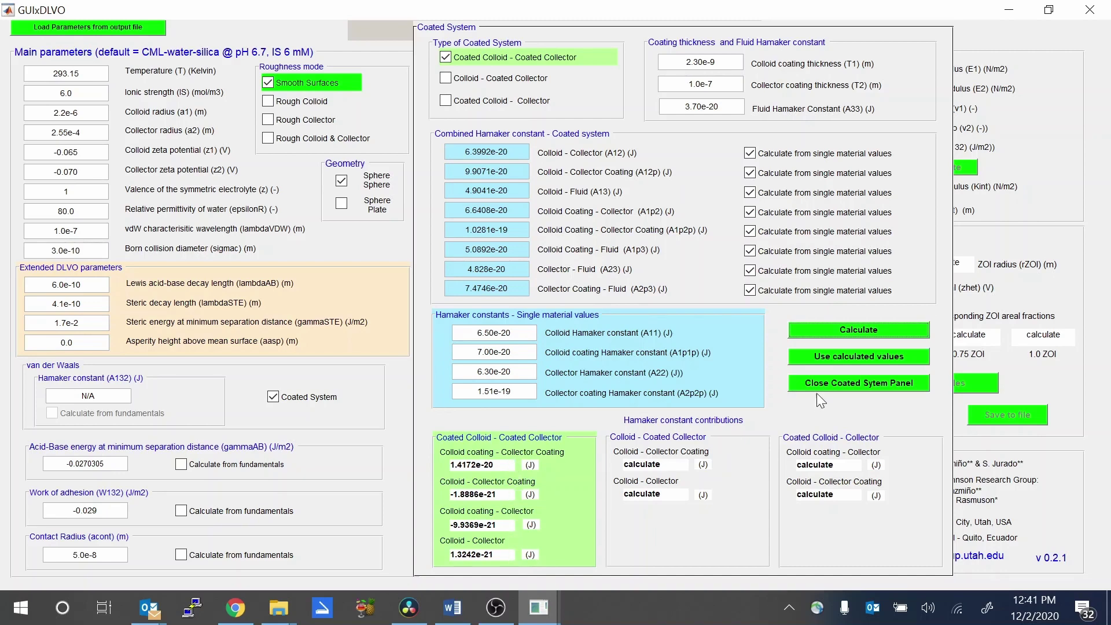
pyautogui.click(842, 357)
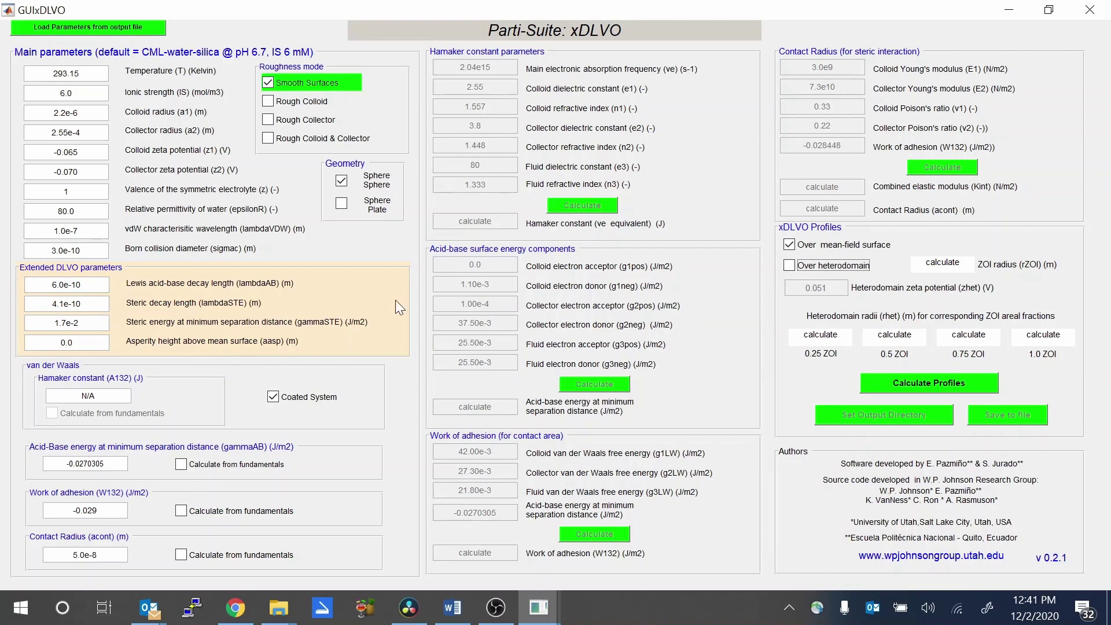
# Turn the Coated System option off and enable it again to reopen its settings.
pyautogui.click(274, 399)
pyautogui.click(274, 400)
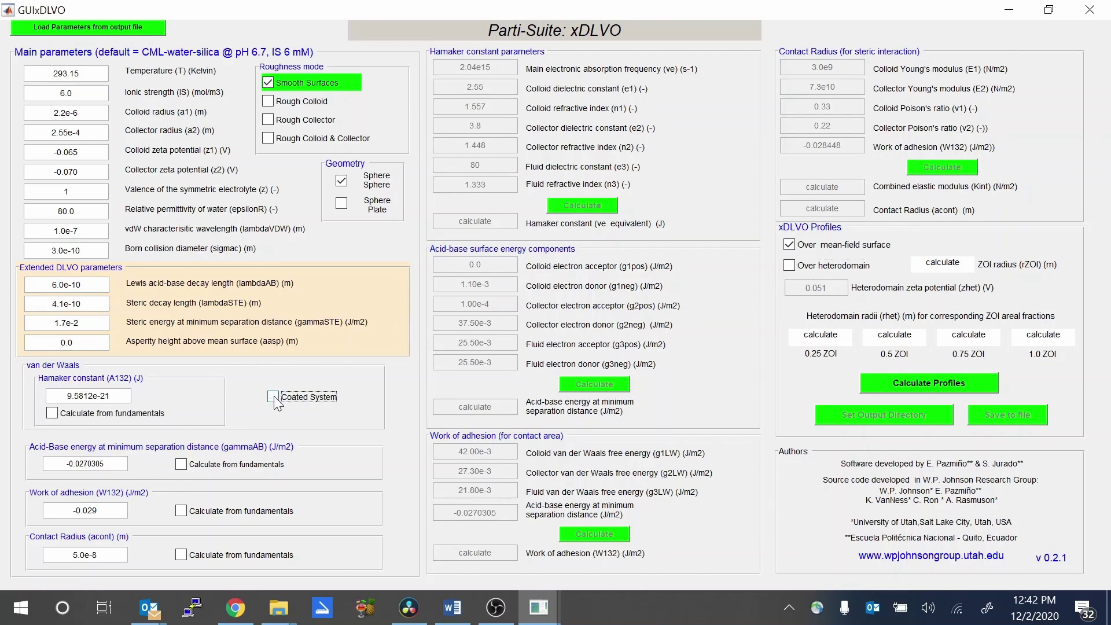
pyautogui.click(275, 398)
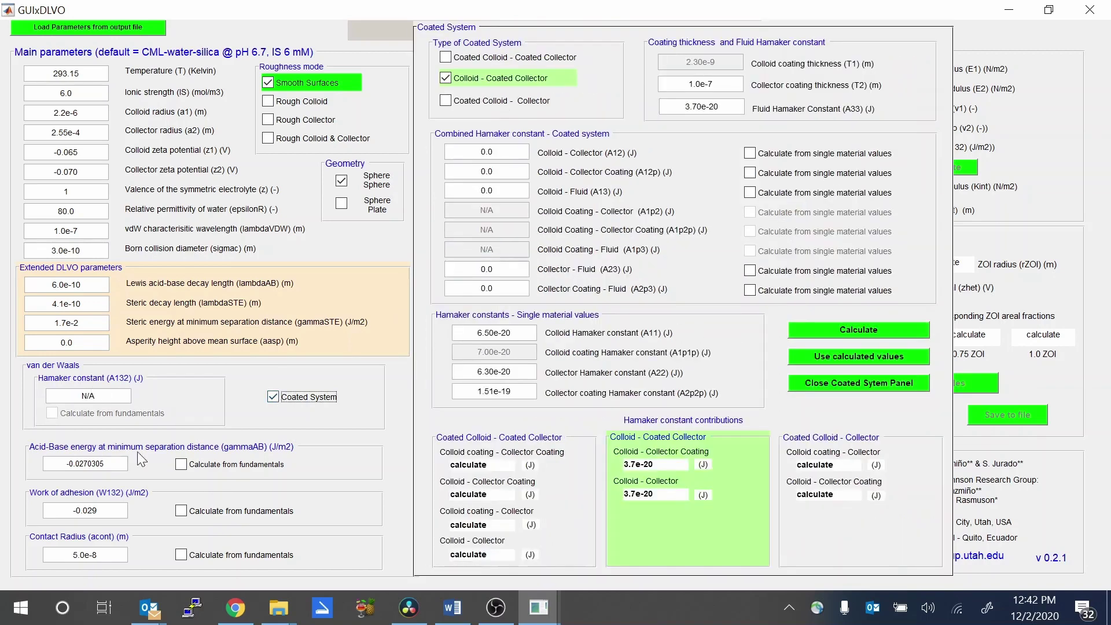
# Enable calculation from fundamentals for acid-base energy, work of adhesion and contact radius, and turn all three off again.
pyautogui.click(182, 465)
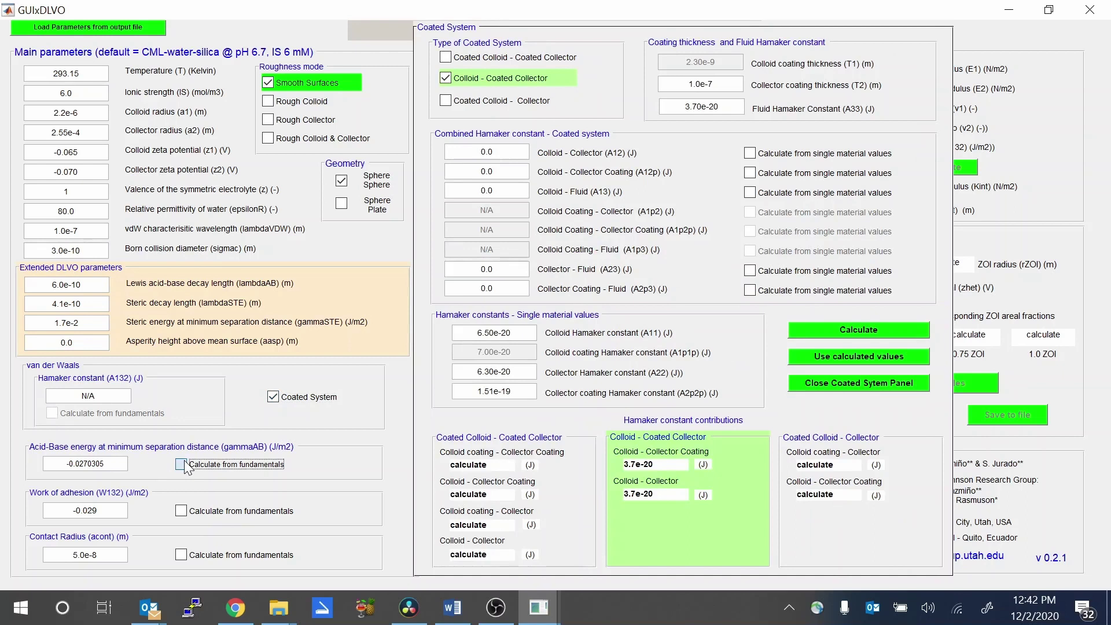
pyautogui.click(183, 511)
pyautogui.click(186, 556)
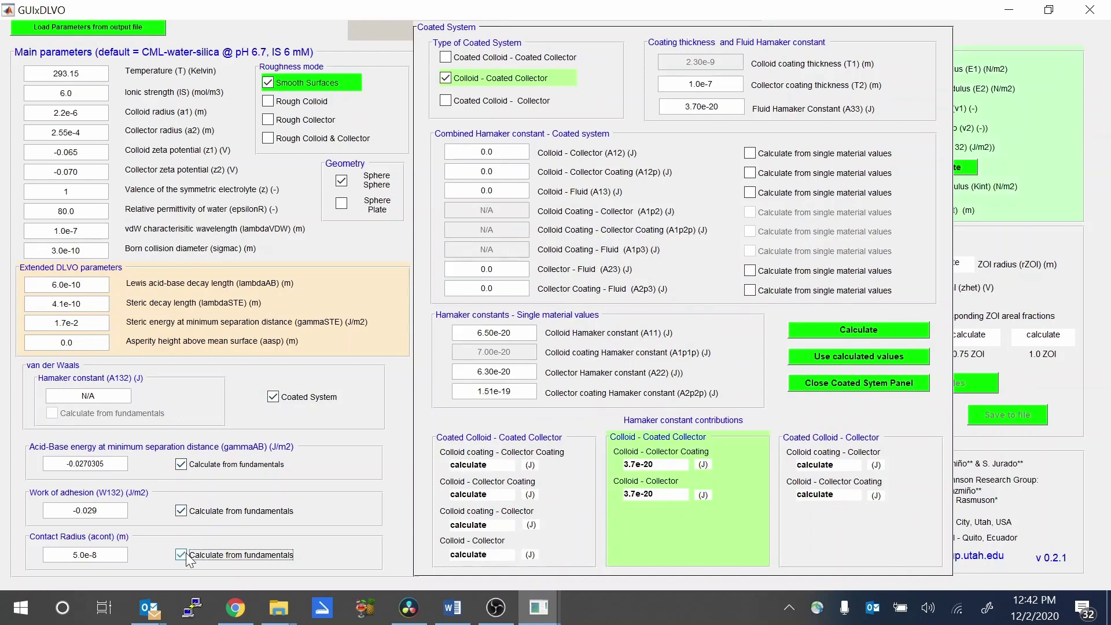
pyautogui.click(185, 511)
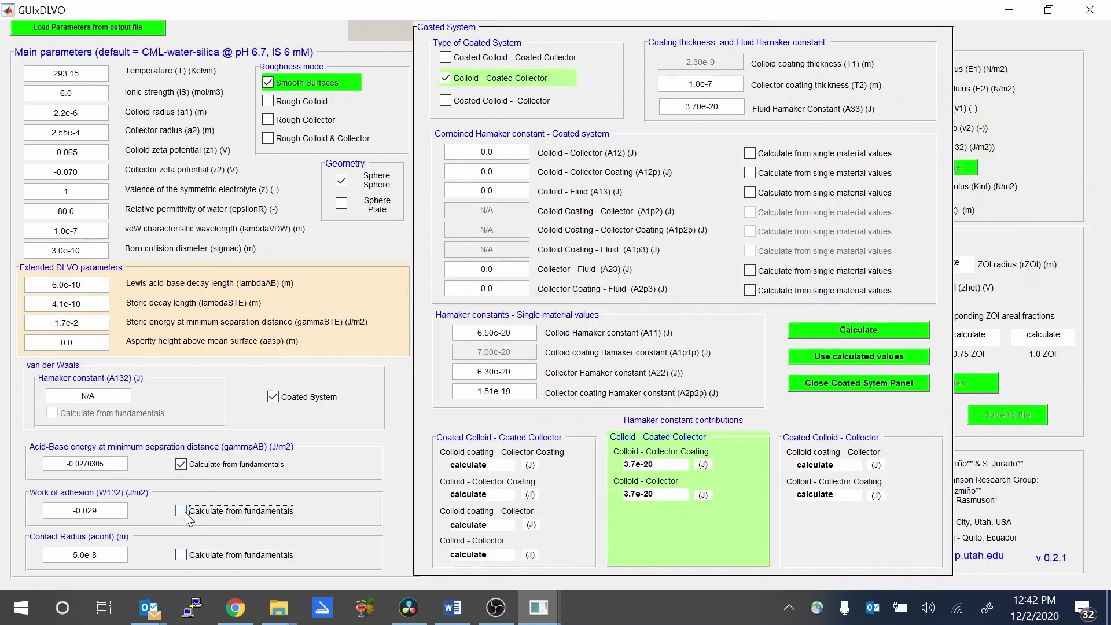
pyautogui.click(182, 466)
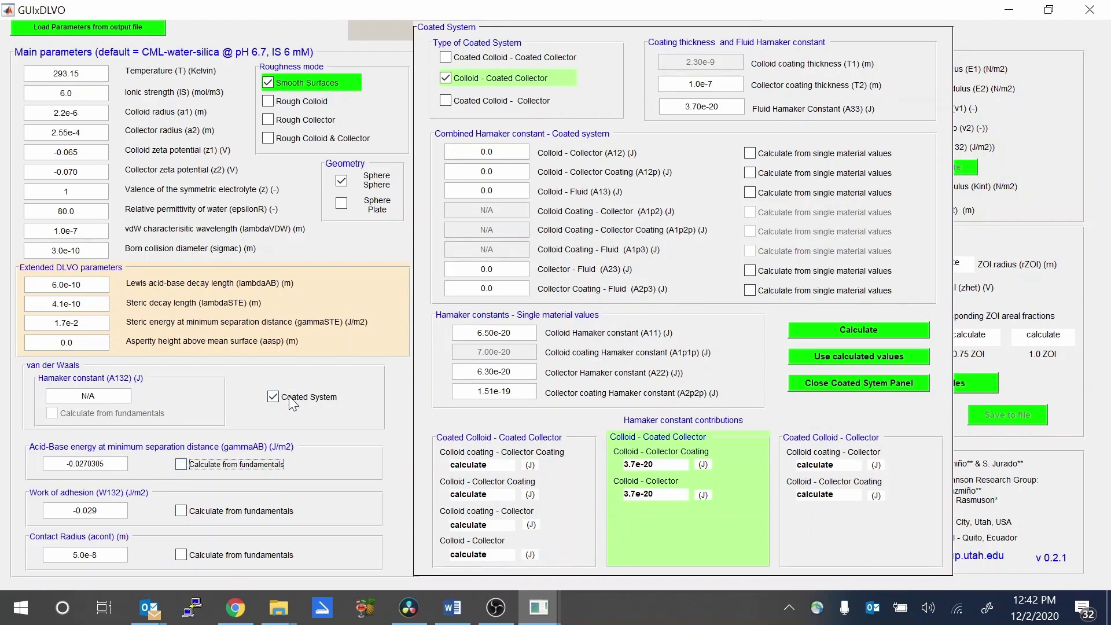
# Close the coated system settings and calculate the acid-base energy at minimum separation distance from fundamentals.
pyautogui.click(828, 384)
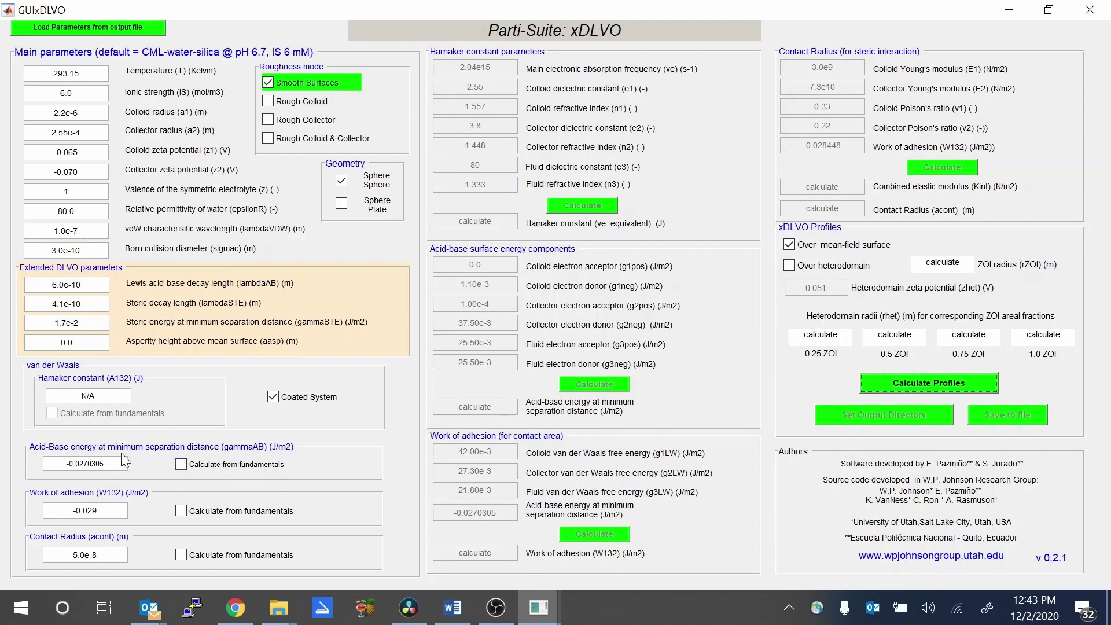
pyautogui.click(181, 465)
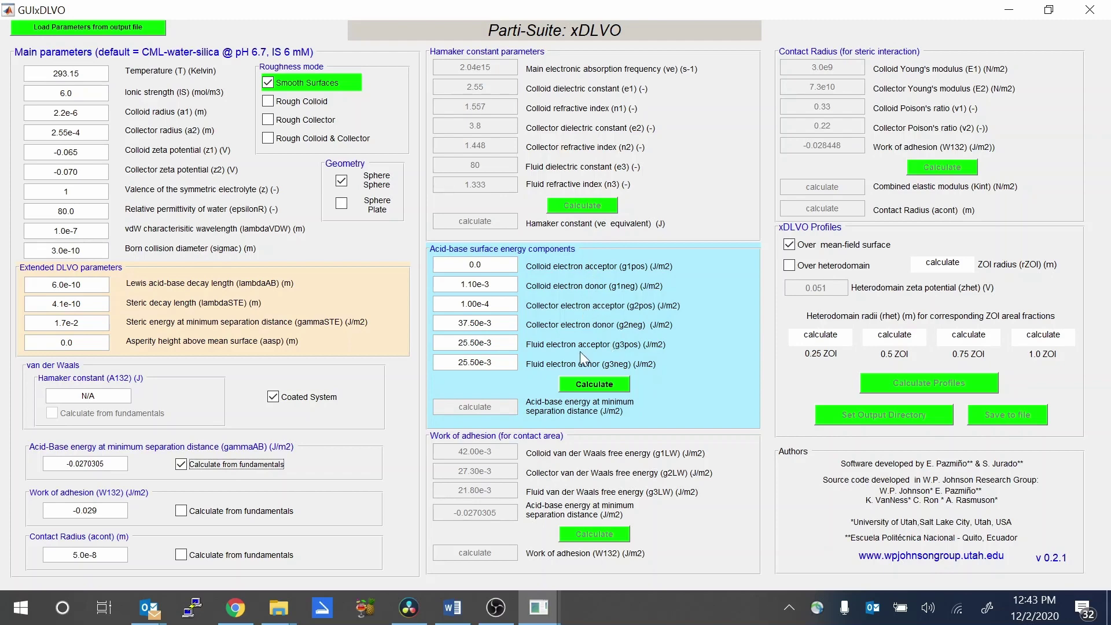
pyautogui.click(578, 383)
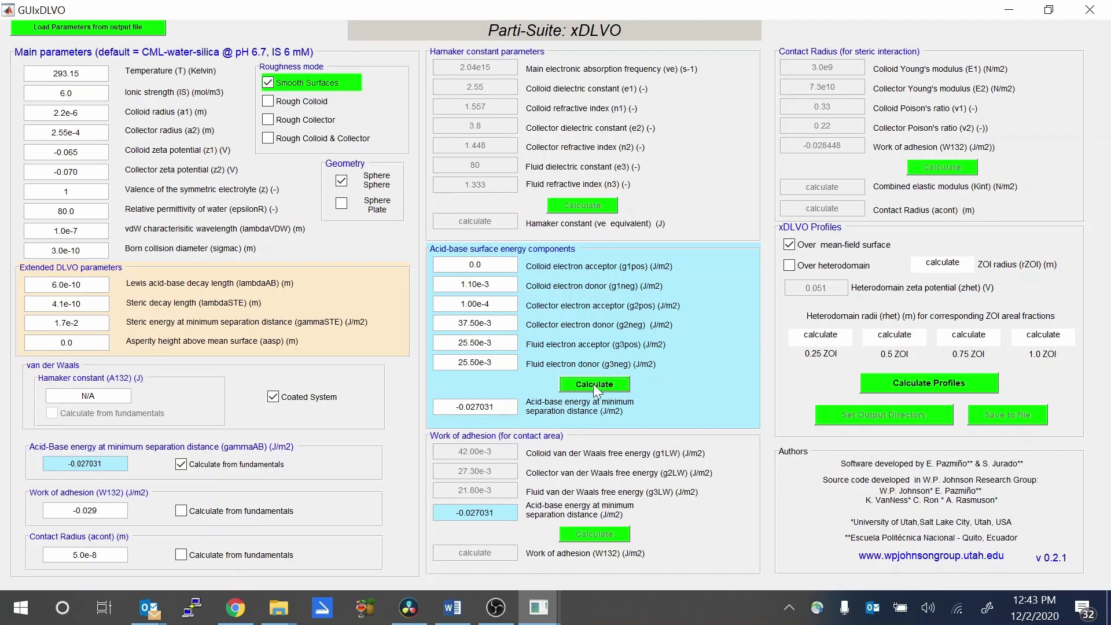
# Calculate the work of adhesion and the contact radius from fundamentals using the existing input values.
pyautogui.click(183, 512)
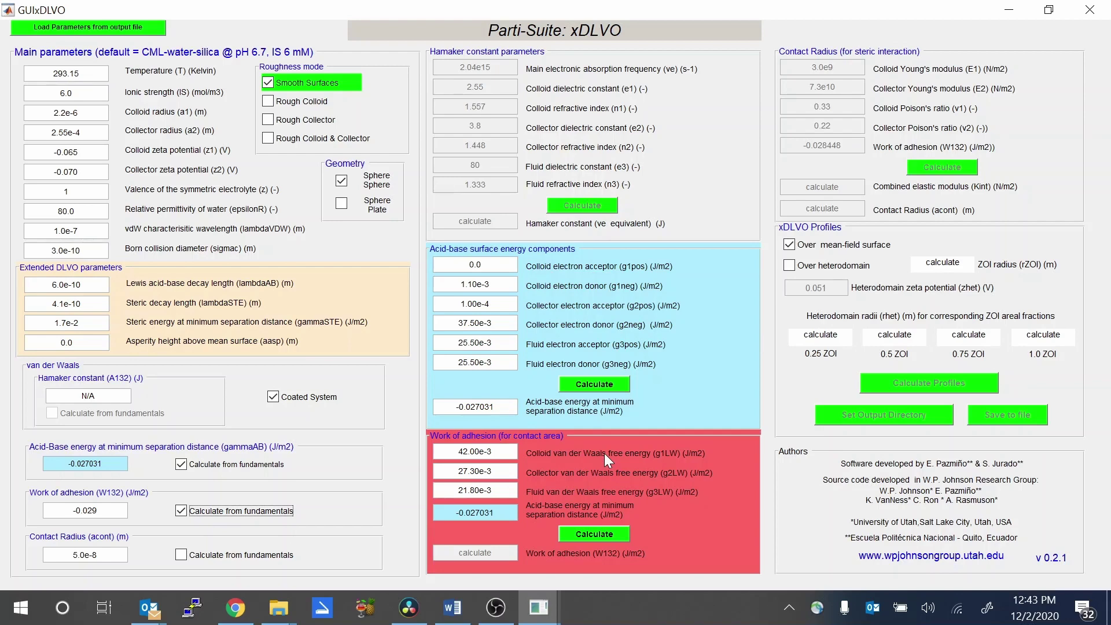
pyautogui.click(589, 530)
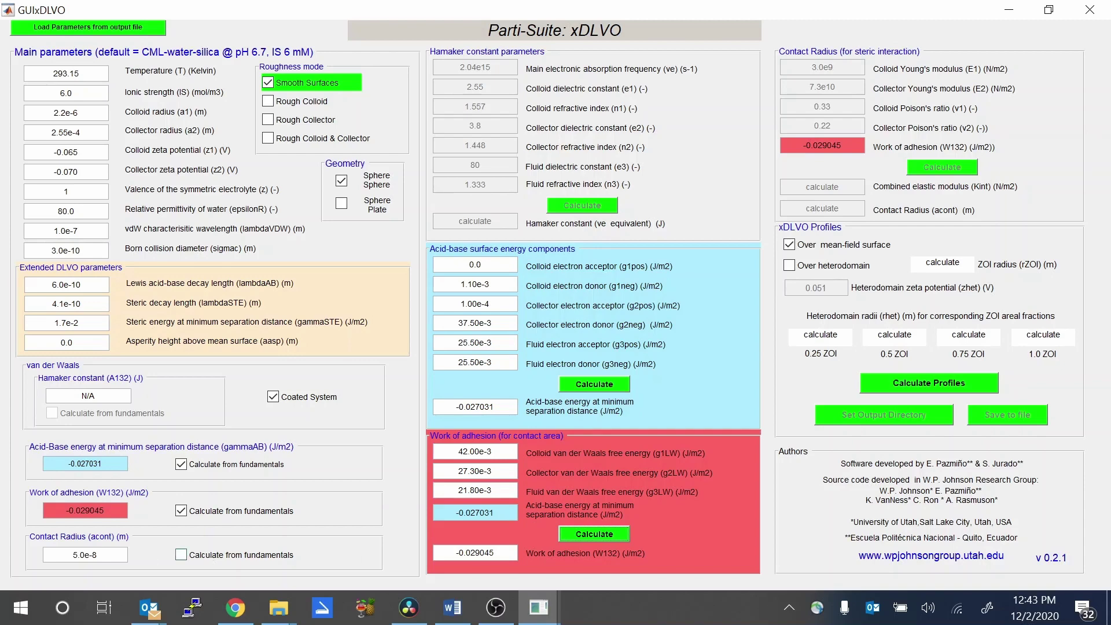
pyautogui.click(181, 554)
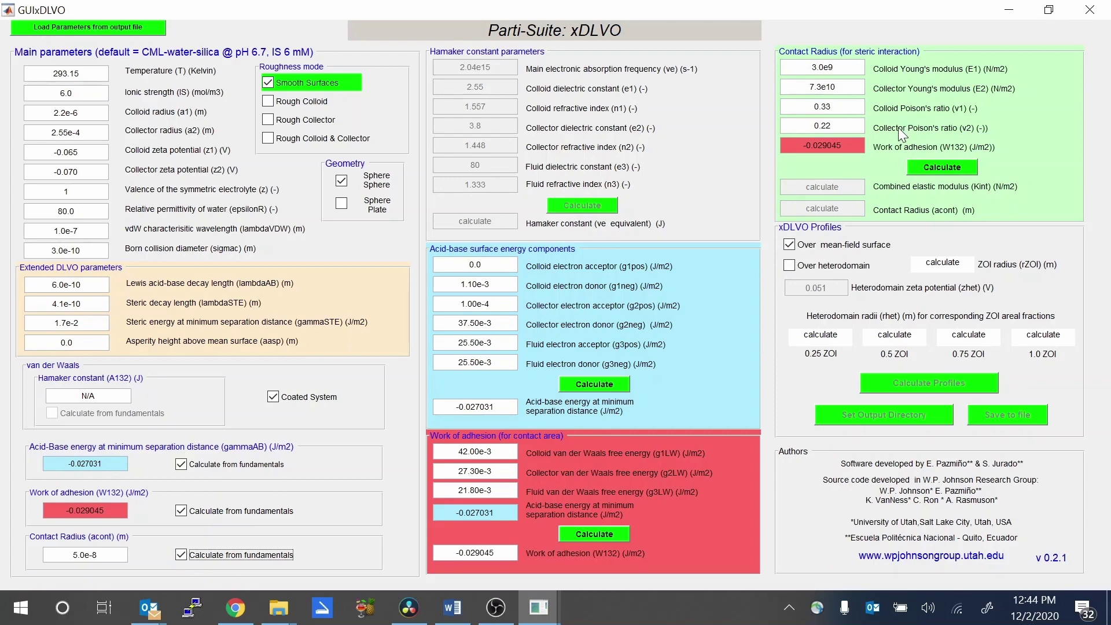
pyautogui.click(930, 167)
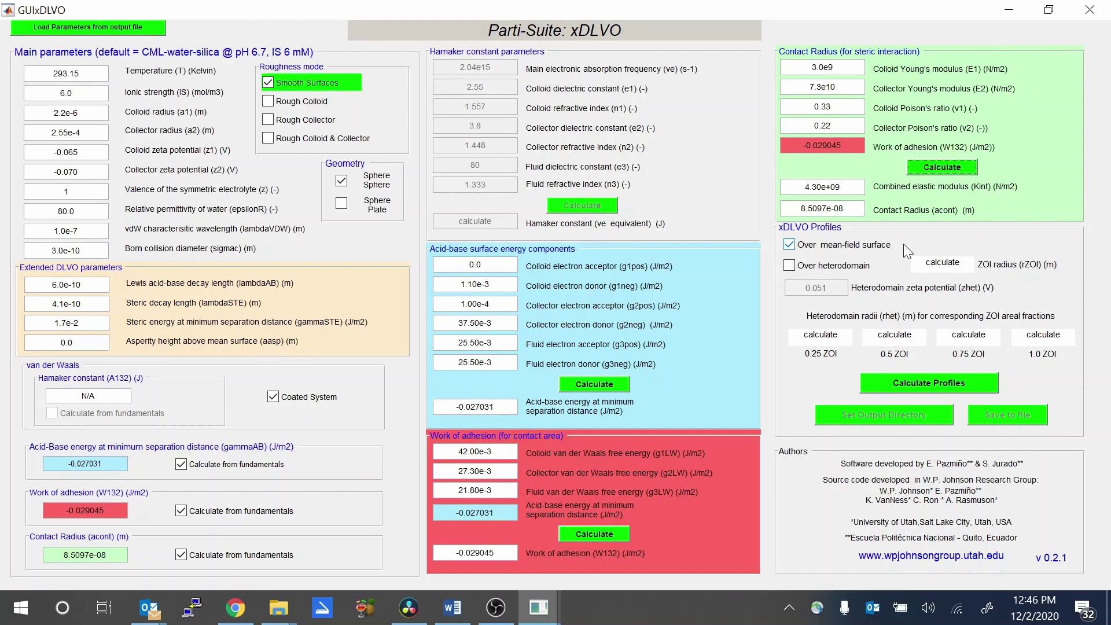
# Calculate the mean-field profiles, extend the force plot's X axis to about 56 nm and the energy plot's to about 112 nm, and close the plots.
pyautogui.click(911, 384)
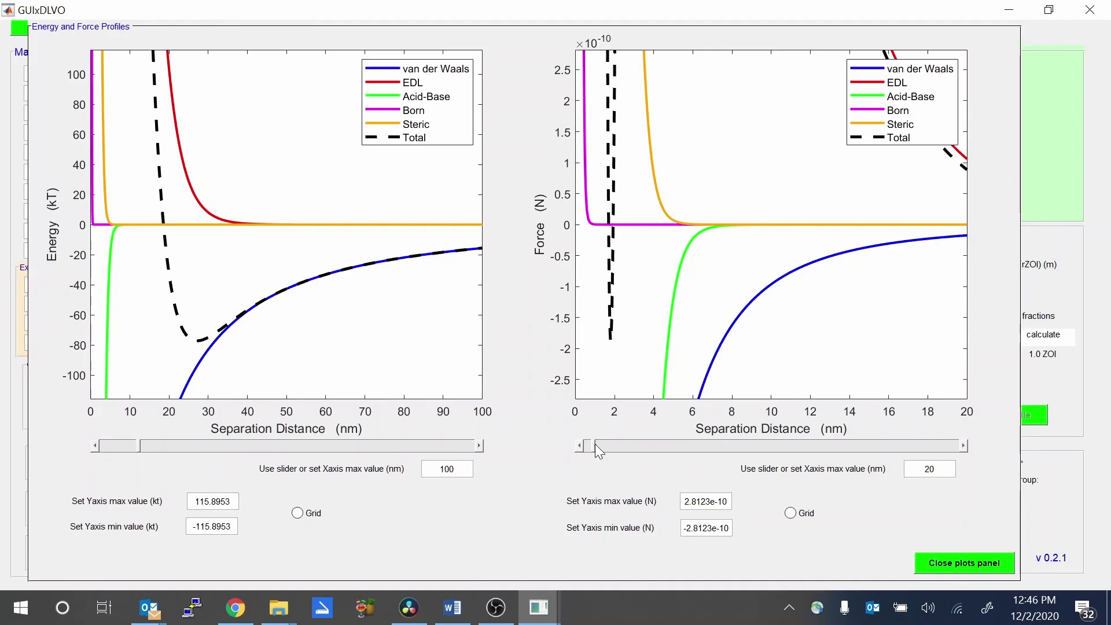
pyautogui.moveTo(594, 445); pyautogui.dragTo(608, 451)
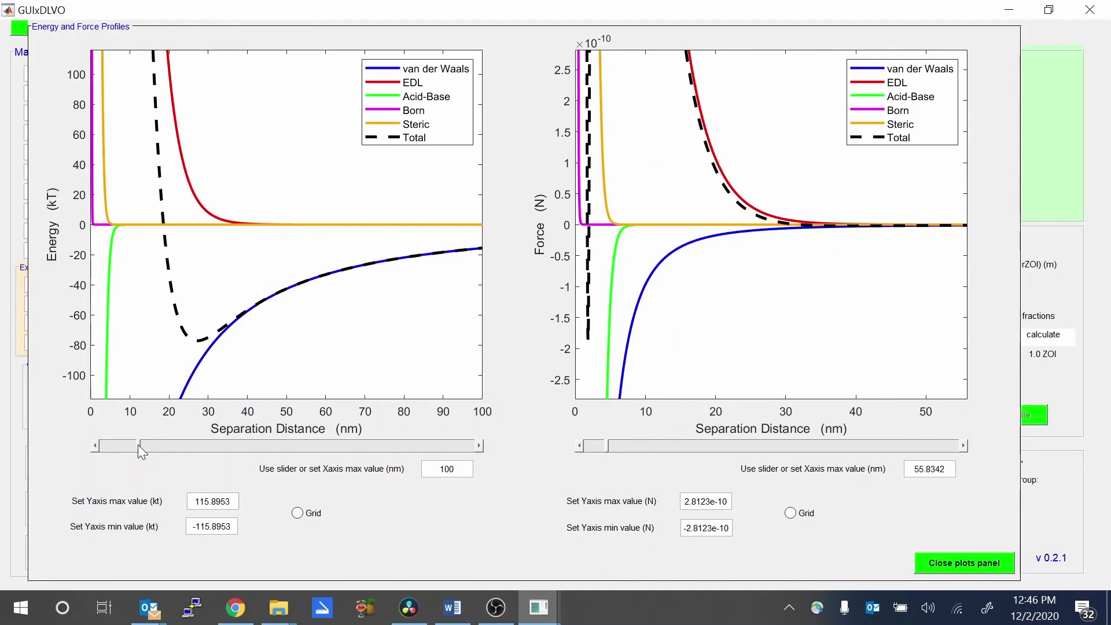
pyautogui.moveTo(149, 446); pyautogui.dragTo(143, 446)
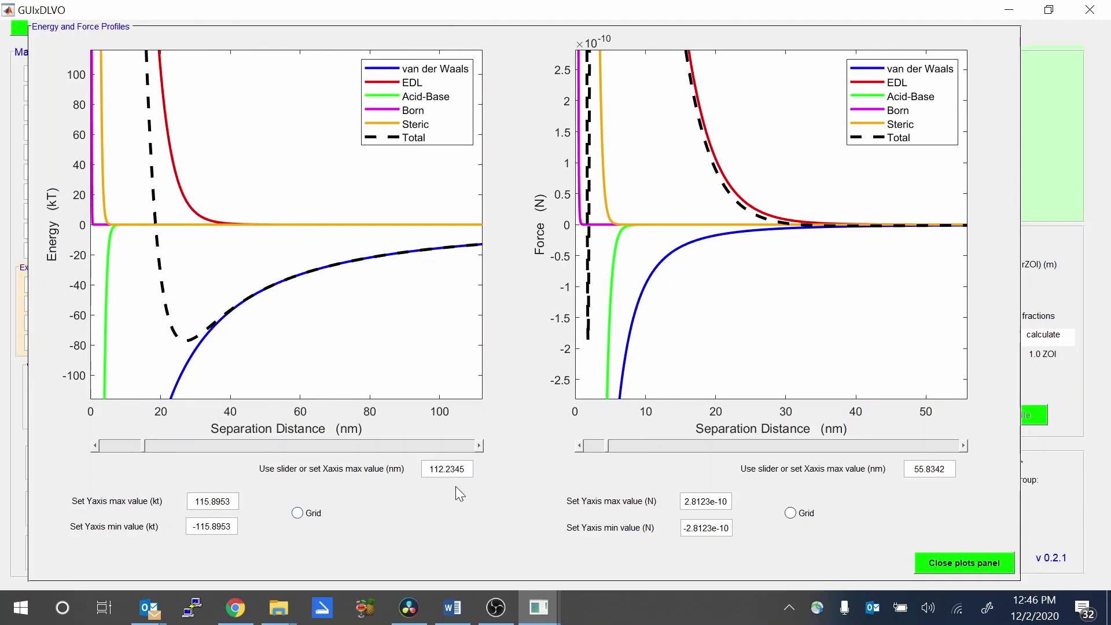
pyautogui.click(972, 569)
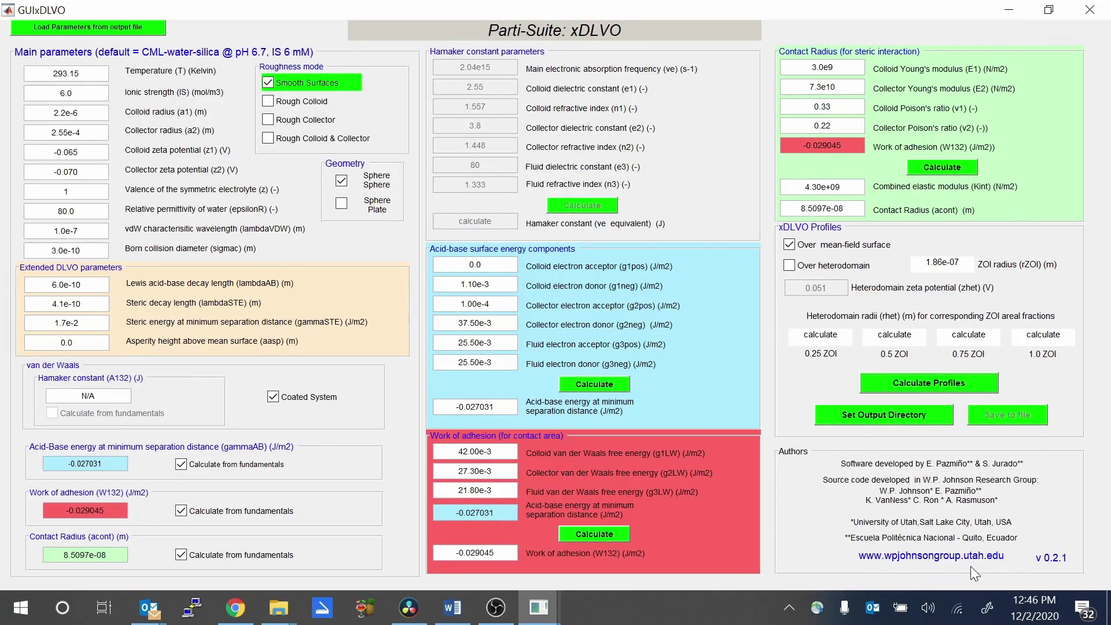
# Set the output directory to the user's account folder inside C:\Users and save the results to file.
pyautogui.click(915, 419)
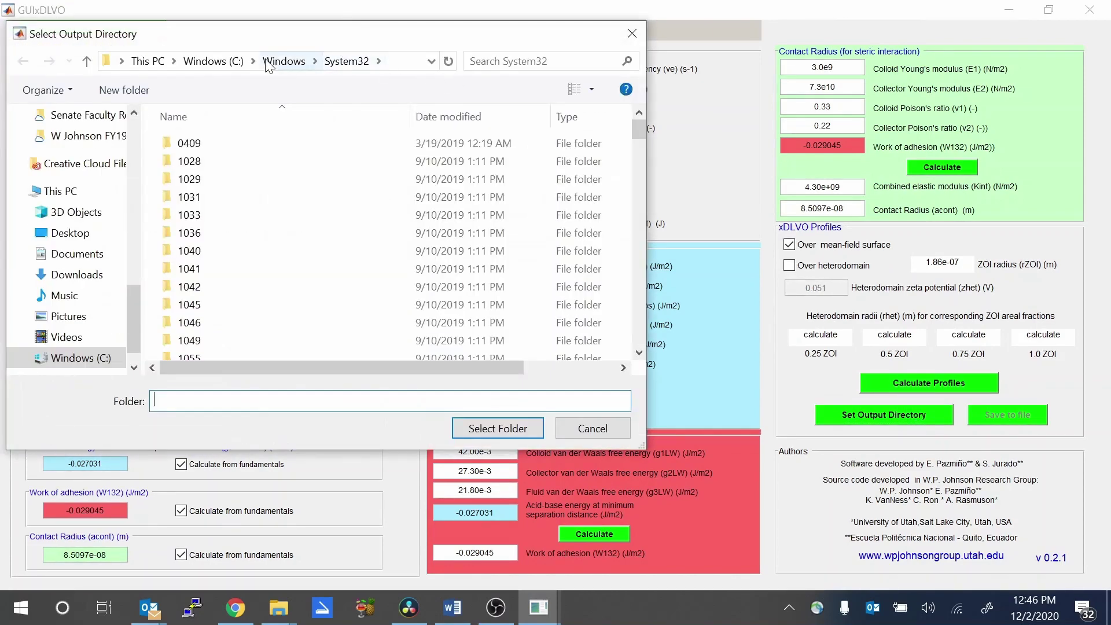
pyautogui.click(209, 62)
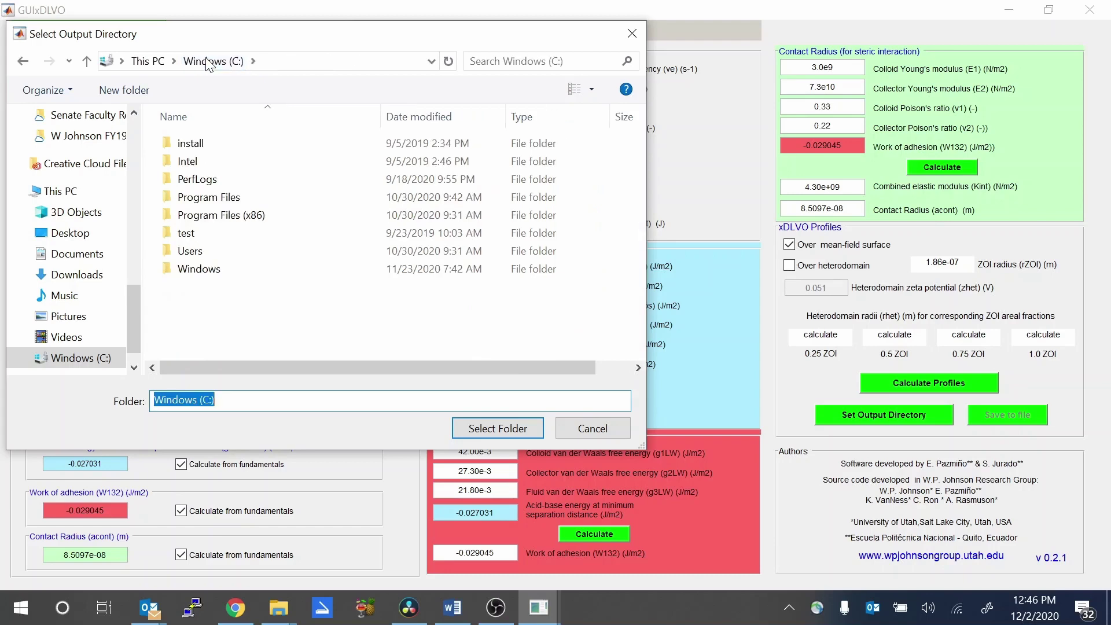
pyautogui.doubleClick(190, 251)
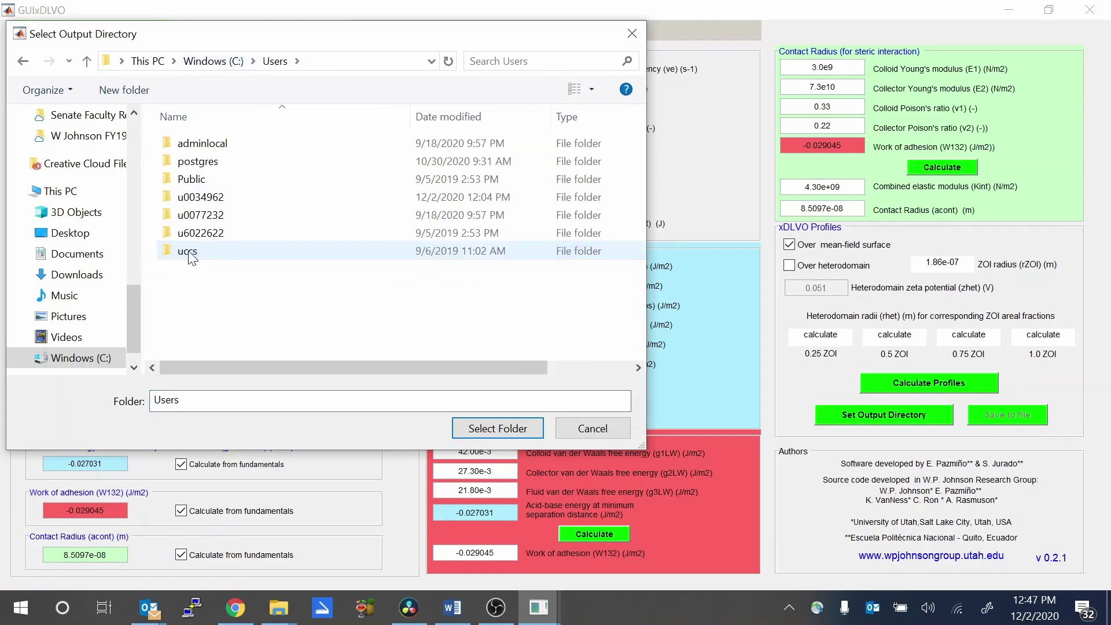
pyautogui.doubleClick(201, 197)
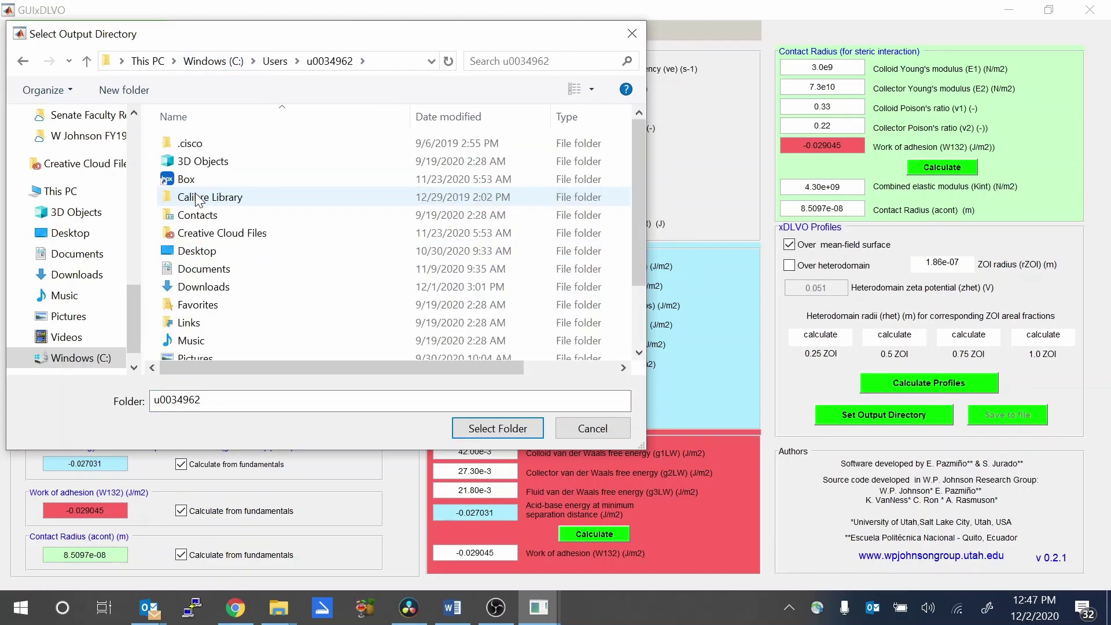
pyautogui.click(513, 428)
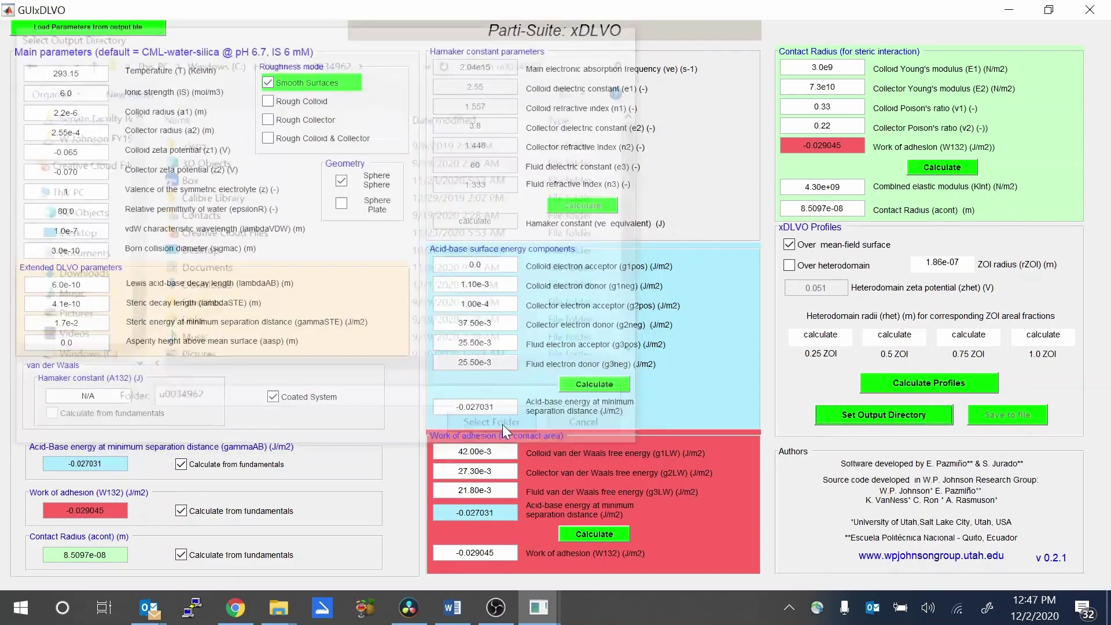
pyautogui.click(991, 414)
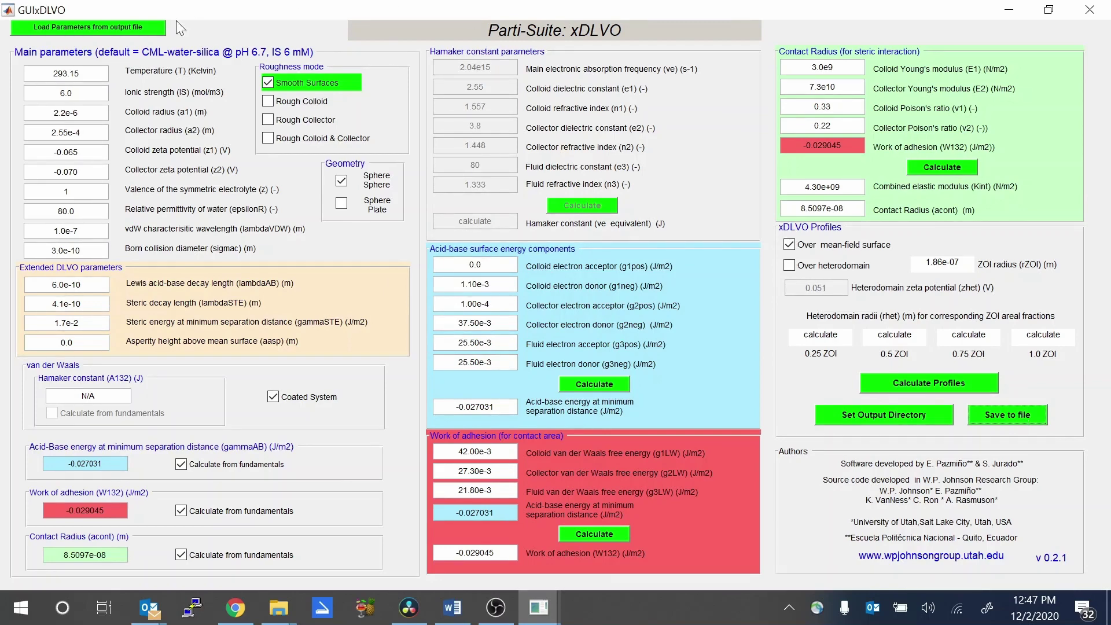
# Load the parameters from 002_output_xDLVO.xls in the user's account folder, listing all file types to find it.
pyautogui.click(129, 32)
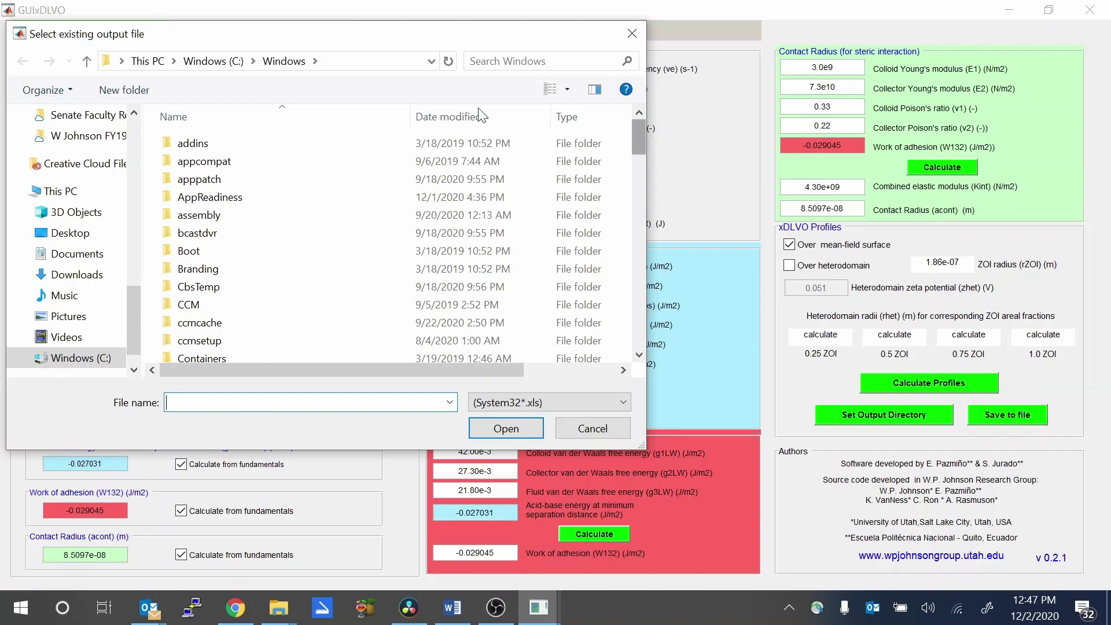
pyautogui.click(211, 65)
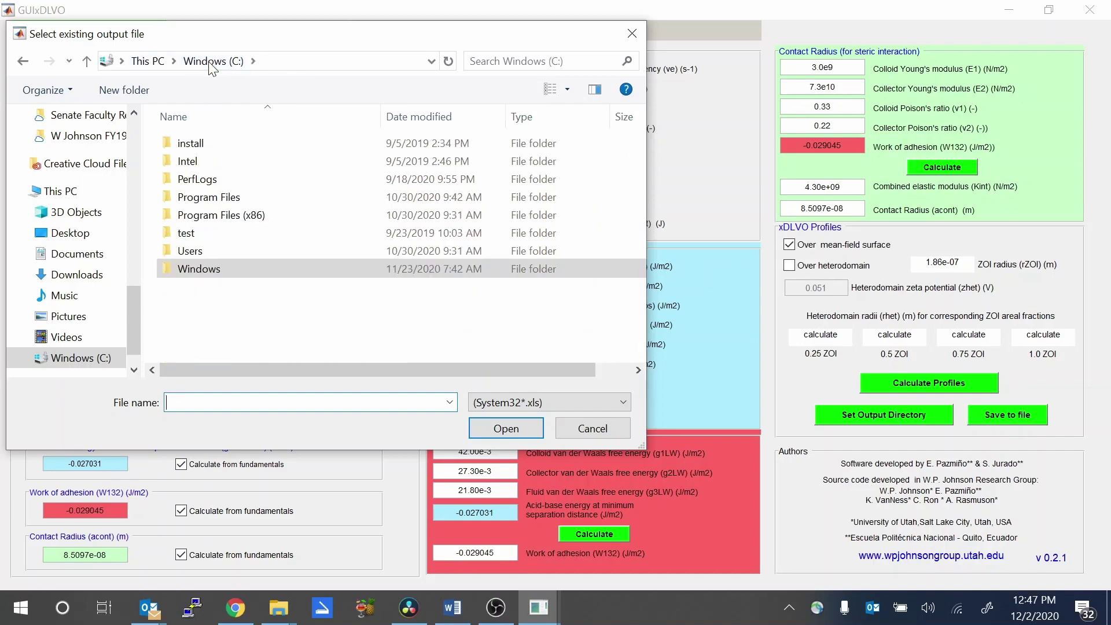
pyautogui.doubleClick(190, 251)
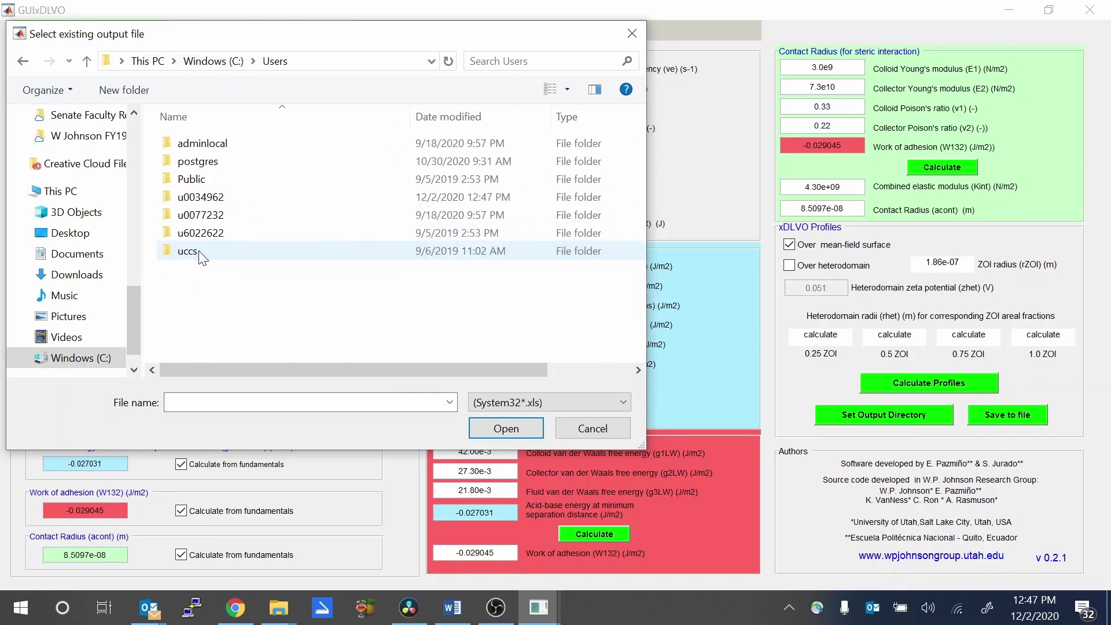
pyautogui.doubleClick(208, 197)
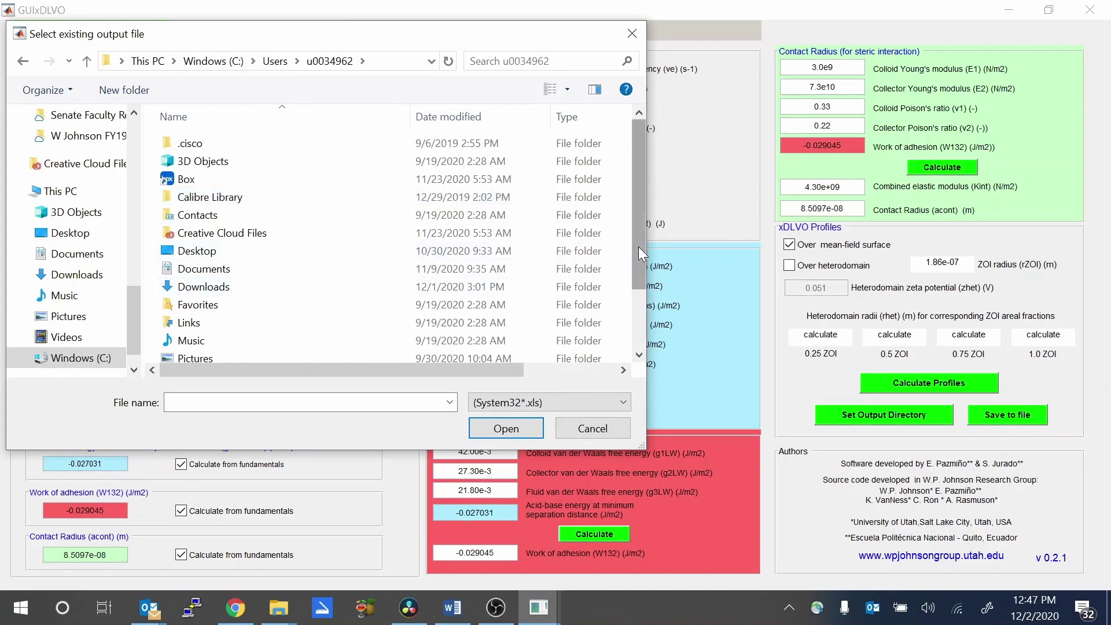
pyautogui.moveTo(637, 246); pyautogui.dragTo(640, 317)
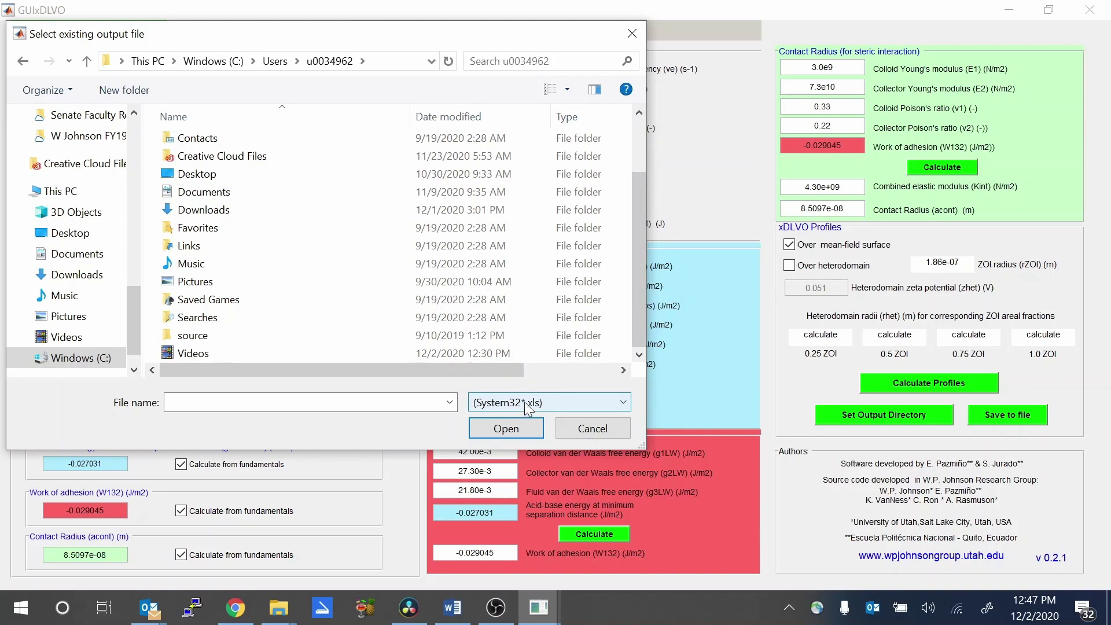
pyautogui.click(625, 401)
pyautogui.click(568, 429)
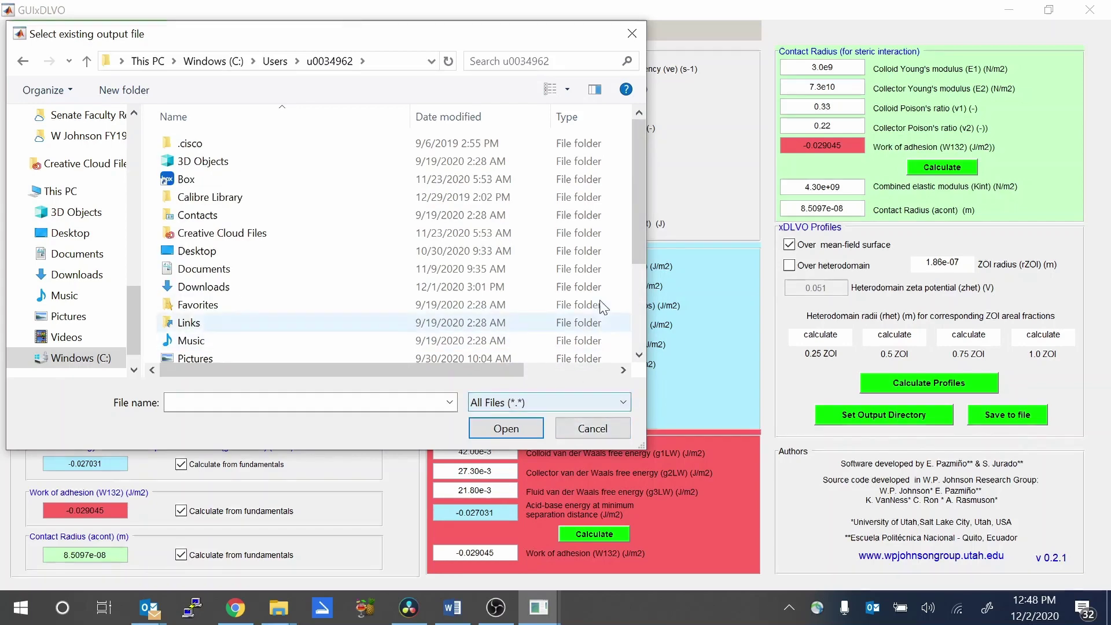
pyautogui.moveTo(639, 249); pyautogui.dragTo(639, 331)
pyautogui.click(253, 339)
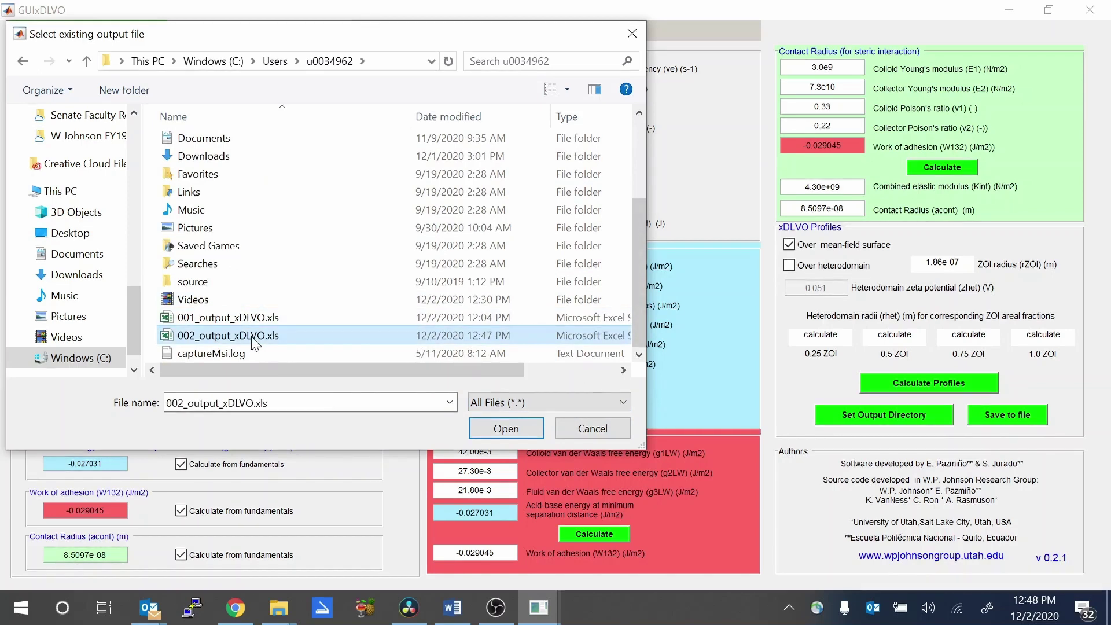
pyautogui.click(504, 433)
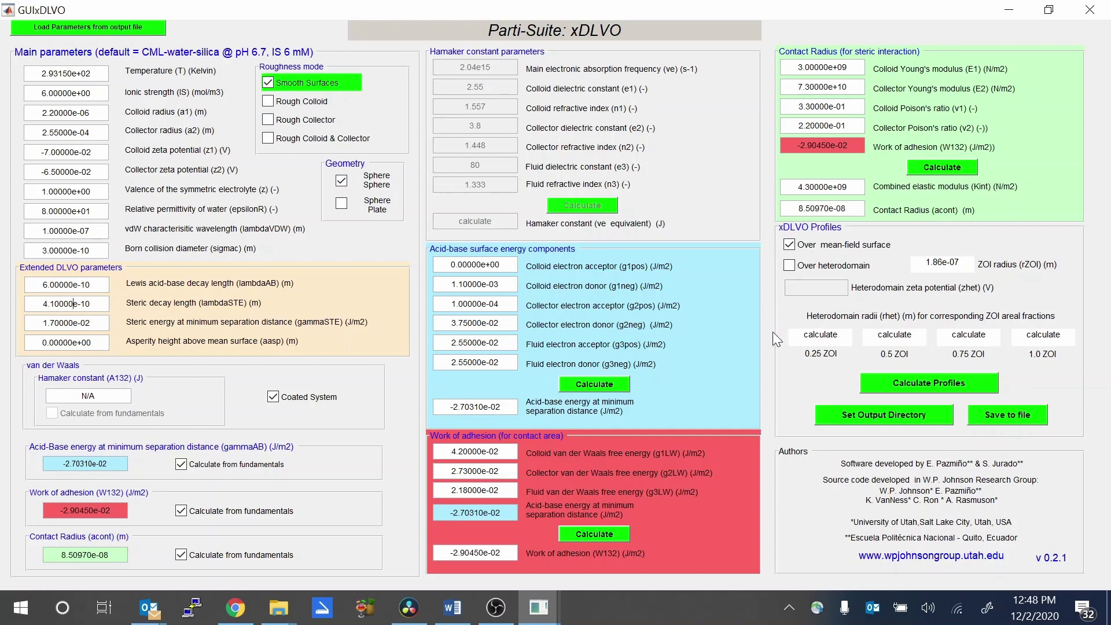
# Switch the profiles to Over heterodomain with a heterodomain zeta potential of +0.065 V, calculate them, and close the plots.
pyautogui.moveTo(276, 614)
pyautogui.click(789, 265)
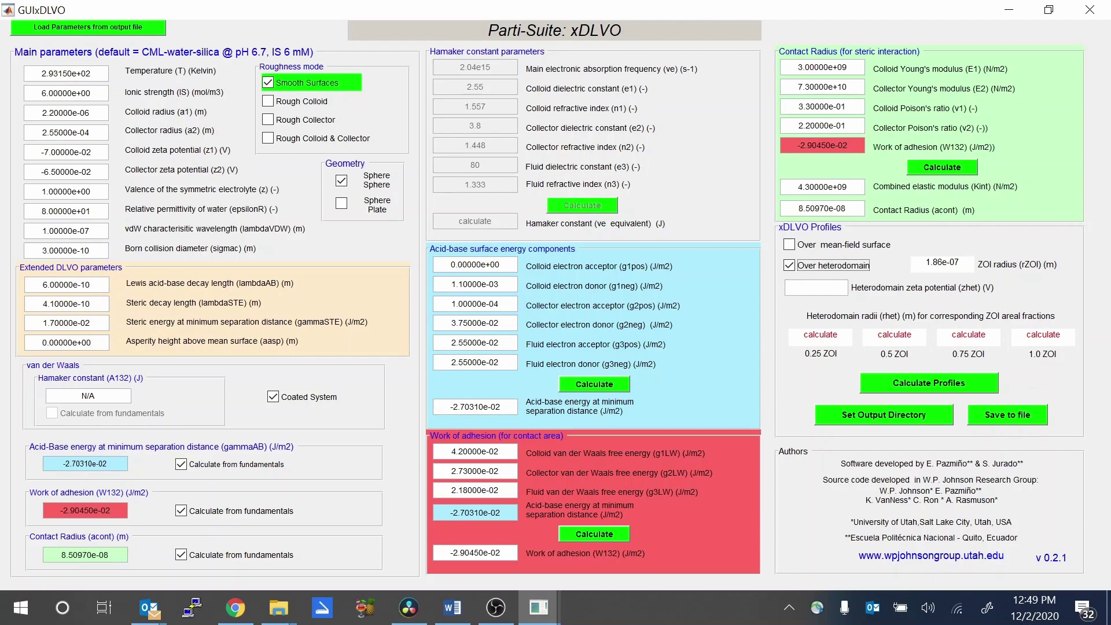
pyautogui.click(816, 288)
pyautogui.write('+0.065')
pyautogui.click(927, 384)
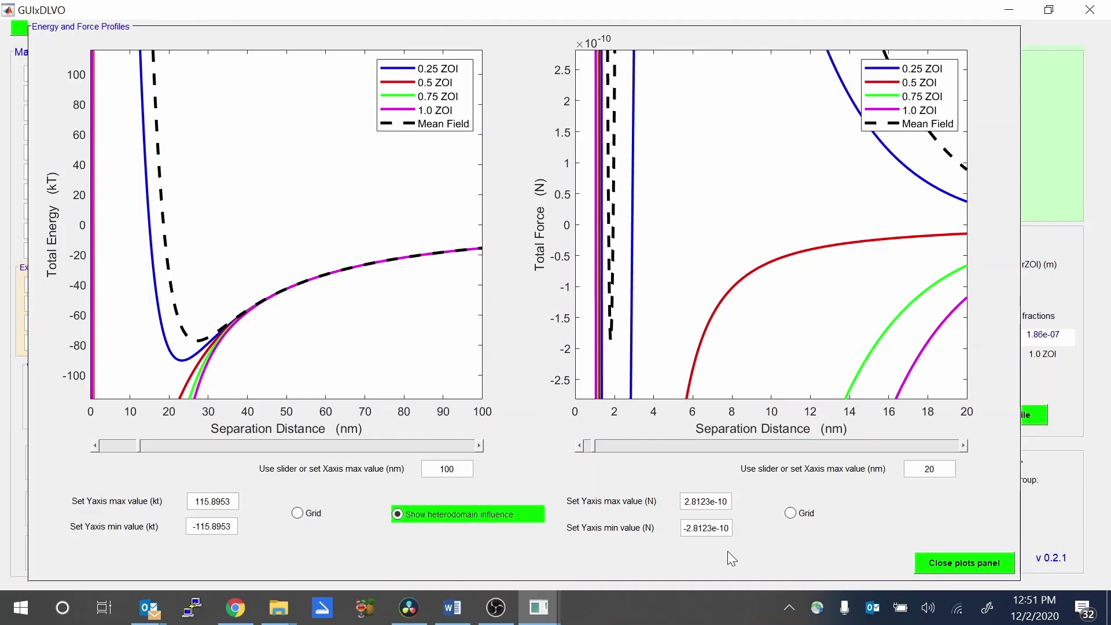
pyautogui.click(929, 563)
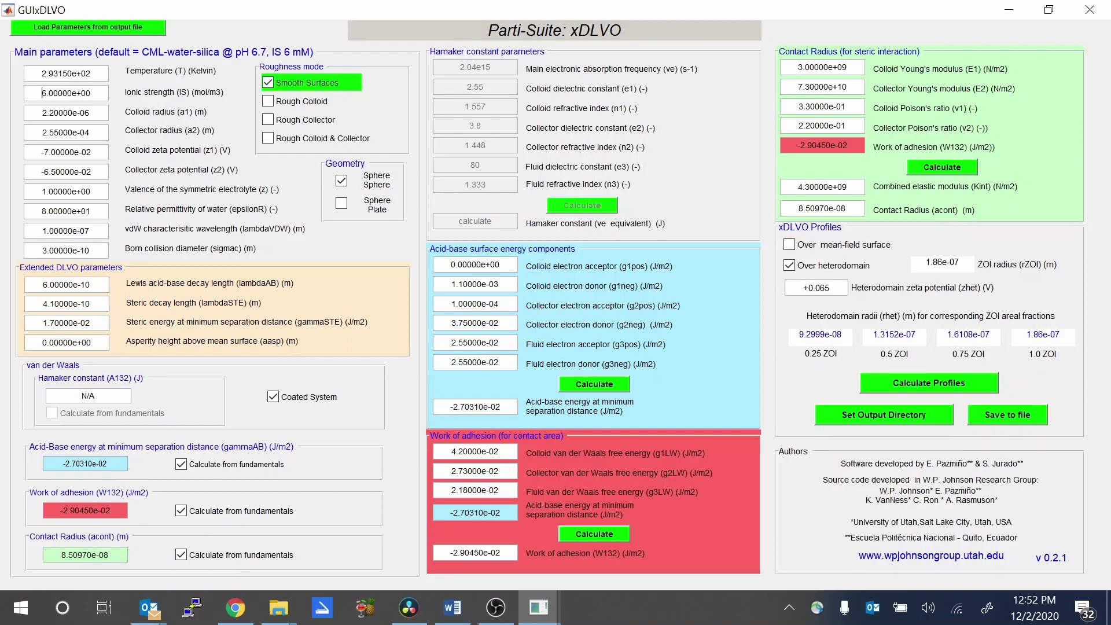
# Set the ionic strength to 20 mol/m3, recalculate the profiles, and close the plots.
pyautogui.hotkey('shift', 'Right')
pyautogui.write('20')
pyautogui.click(934, 386)
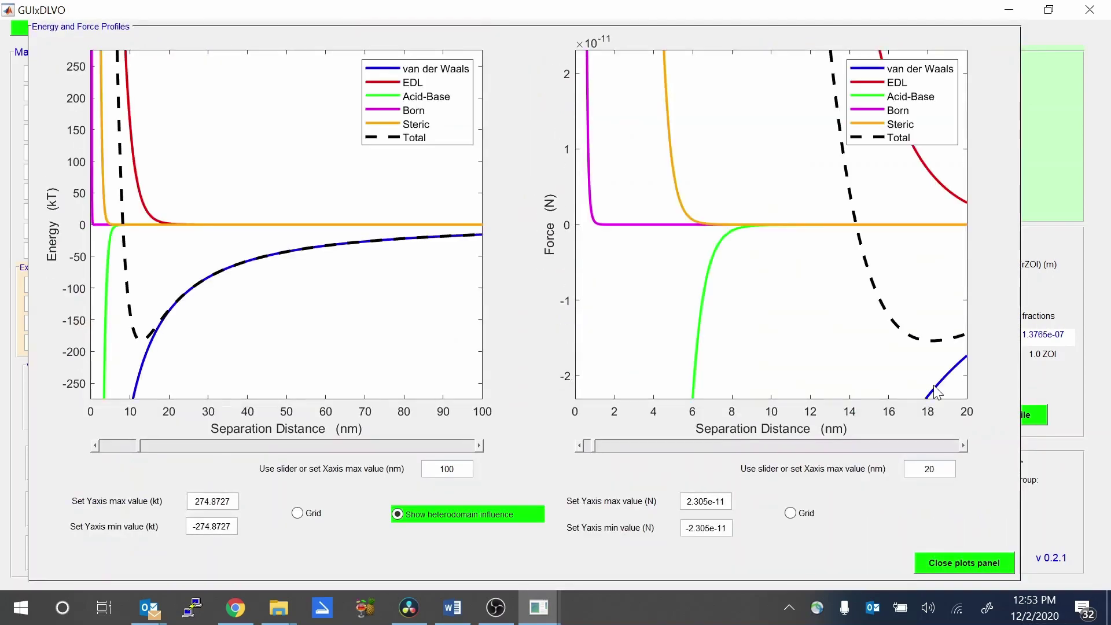
pyautogui.click(971, 559)
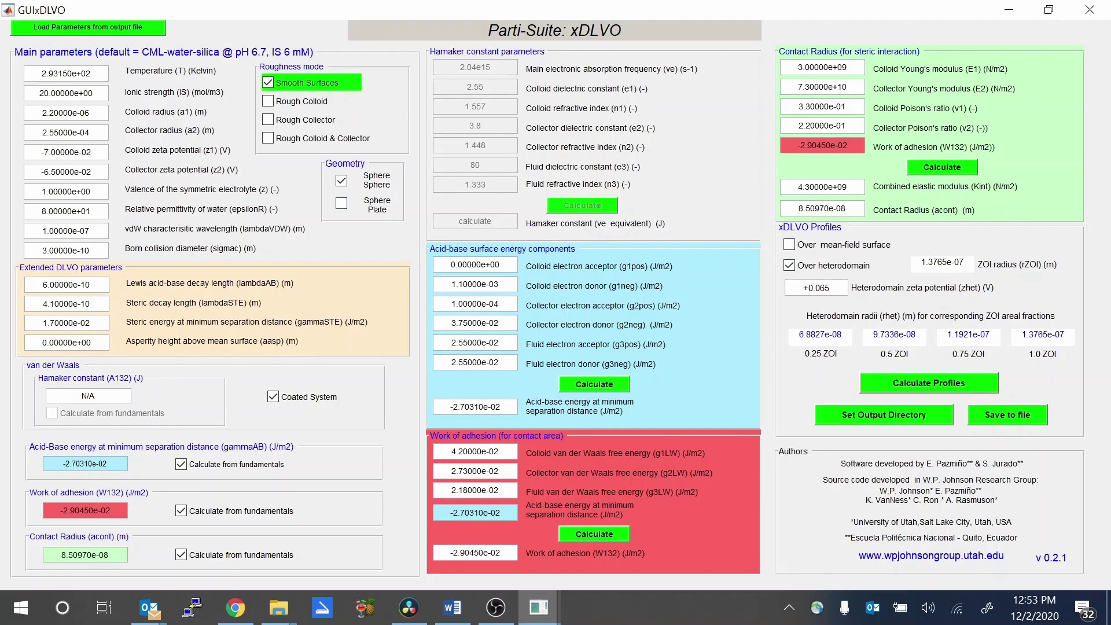
# Set the colloid zeta potential to -3.50000e-02 V.
pyautogui.moveTo(44, 153); pyautogui.dragTo(49, 153)
pyautogui.write('35')
pyautogui.press('BackSpace')
pyautogui.hotkey('shift', 'Right')
pyautogui.write('5')
# Set the collector zeta potential to -3.20000e-02 V, recalculate the heterodomain profiles, and close the plots.
pyautogui.moveTo(44, 171); pyautogui.dragTo(50, 171)
pyautogui.write('3')
pyautogui.press('Right')
pyautogui.hotkey('shift', 'Right')
pyautogui.write('2')
pyautogui.click(909, 386)
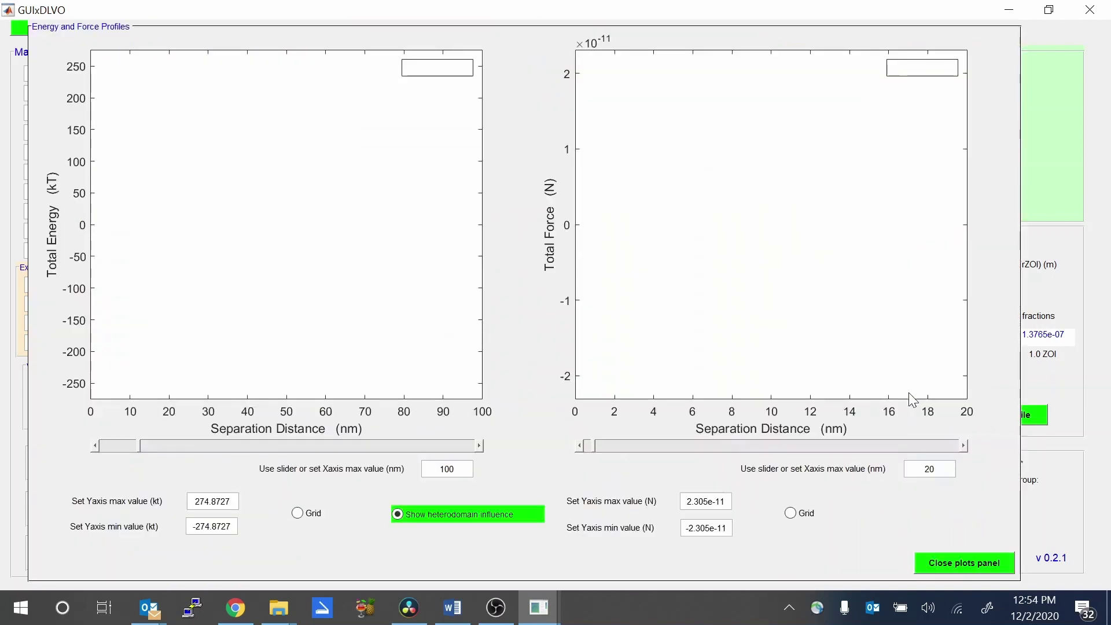
pyautogui.click(937, 564)
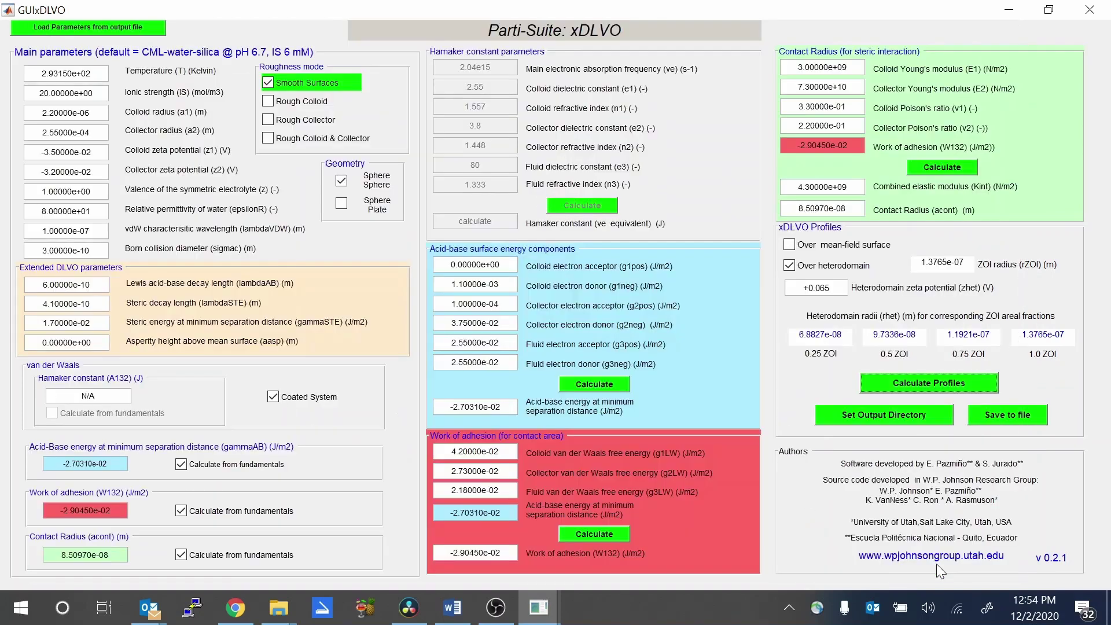